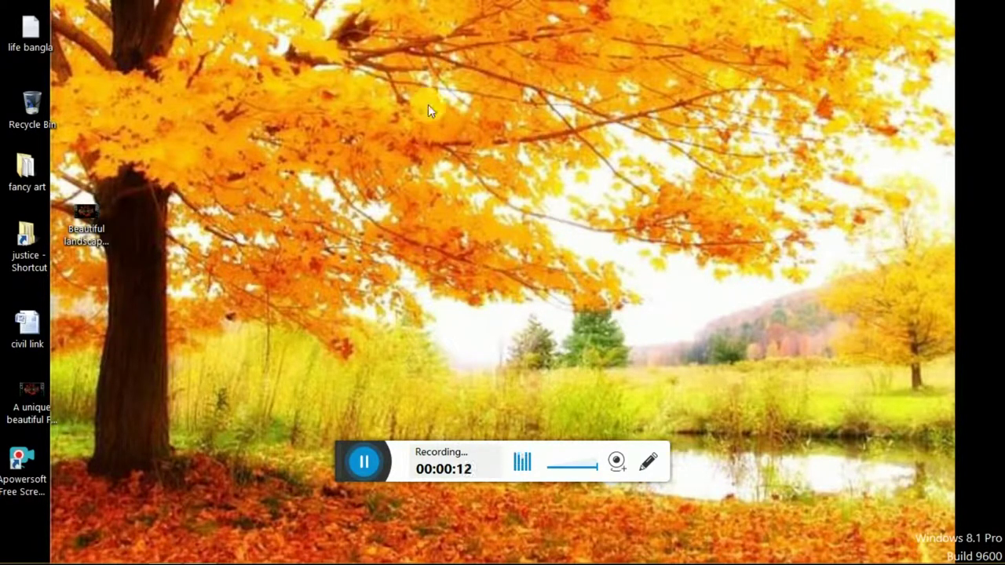
Open the properties of the hart (C:) drive from This PC.
{"action": "double_click", "coordinate": [31, 178]}
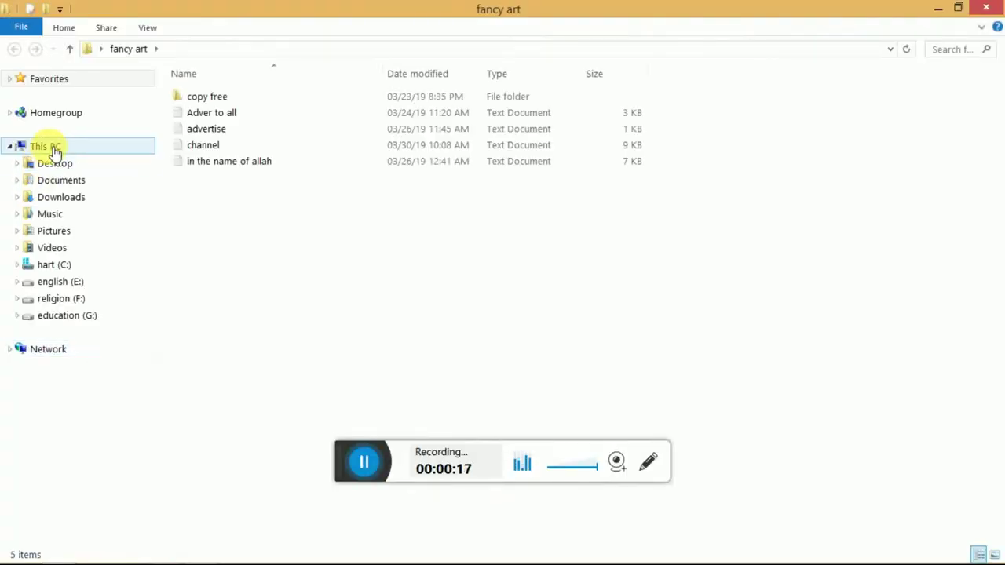
{"action": "left_click", "coordinate": [49, 147]}
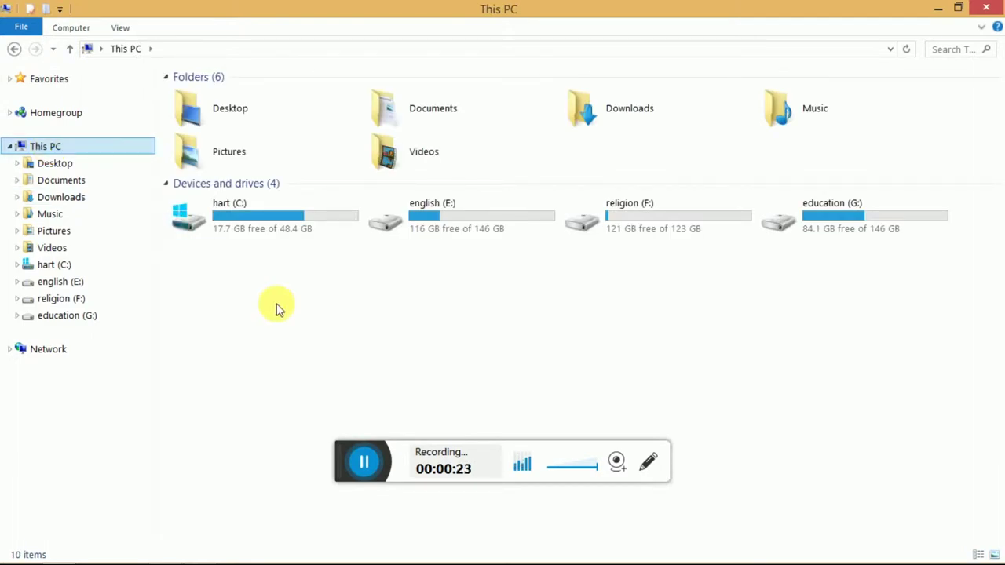
{"action": "right_click", "coordinate": [225, 228]}
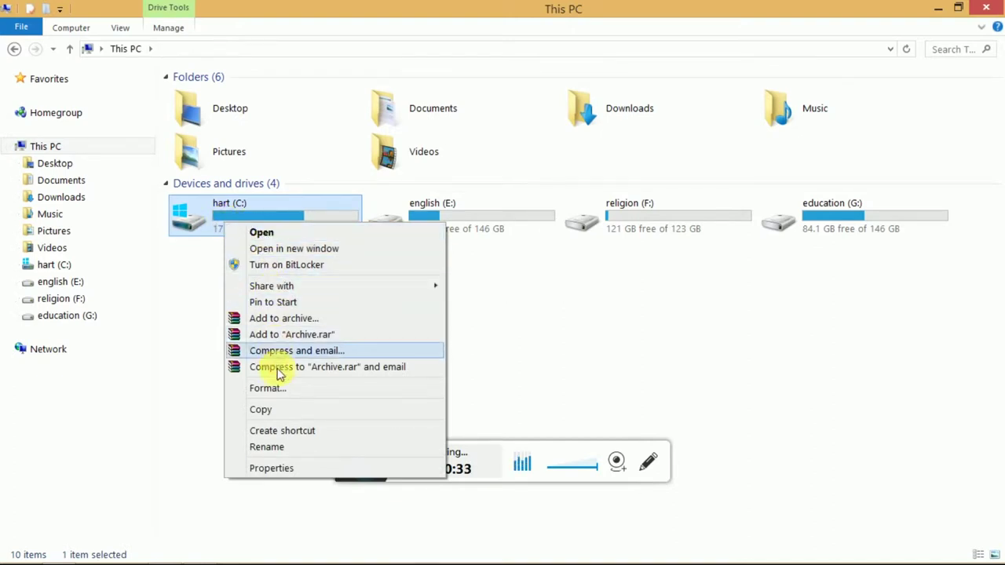
{"action": "left_click", "coordinate": [271, 468]}
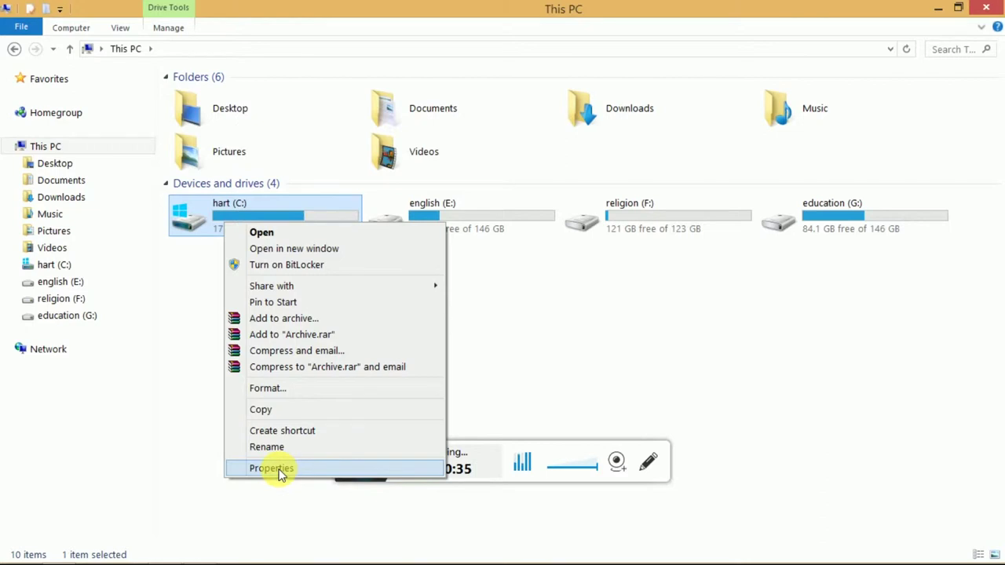
{"action": "left_click_drag", "start_coordinate": [336, 218], "coordinate": [409, 79]}
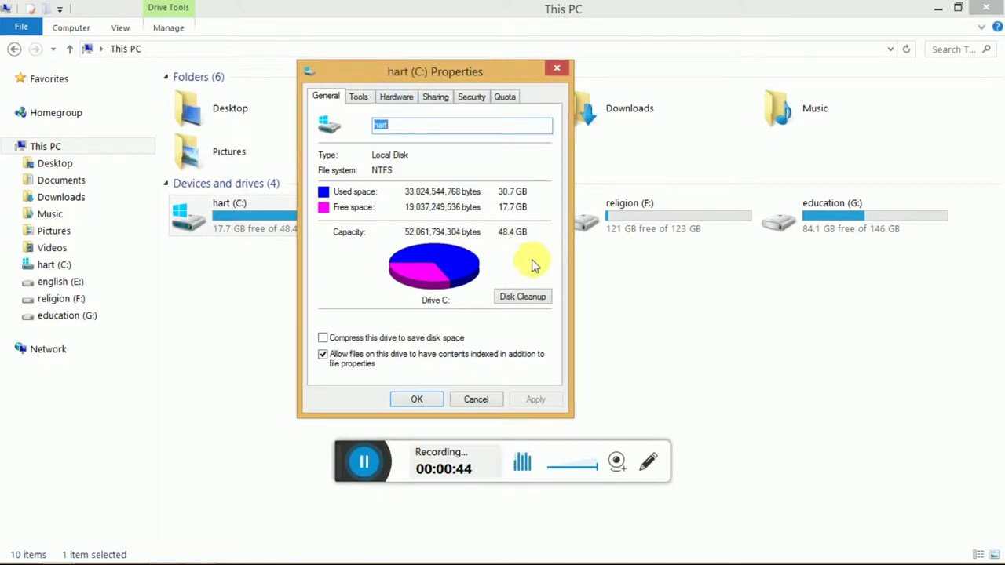
Launch Disk Cleanup for the C: drive and review the categories of files to delete.
{"action": "left_click", "coordinate": [521, 298]}
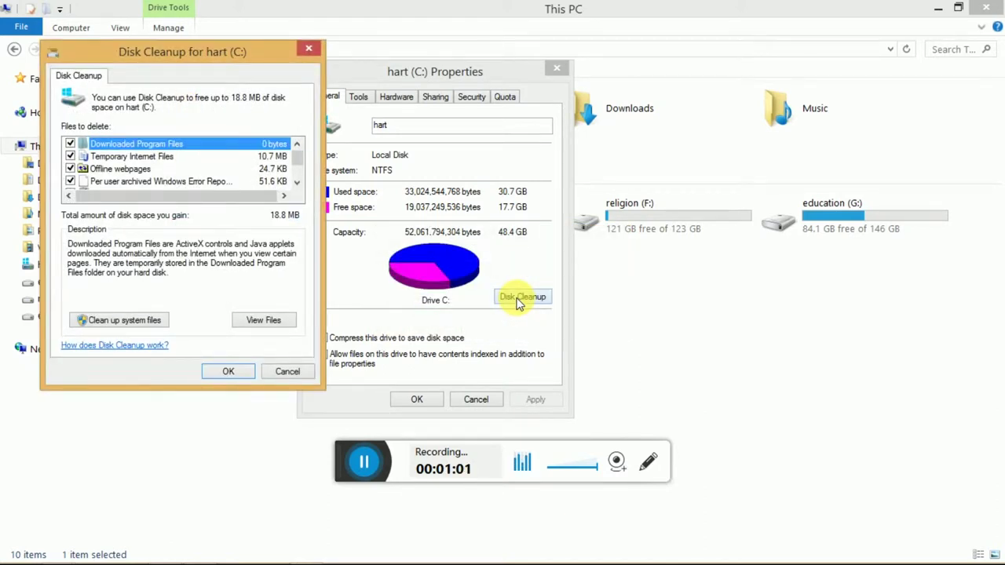
{"action": "left_click_drag", "start_coordinate": [169, 53], "coordinate": [391, 57]}
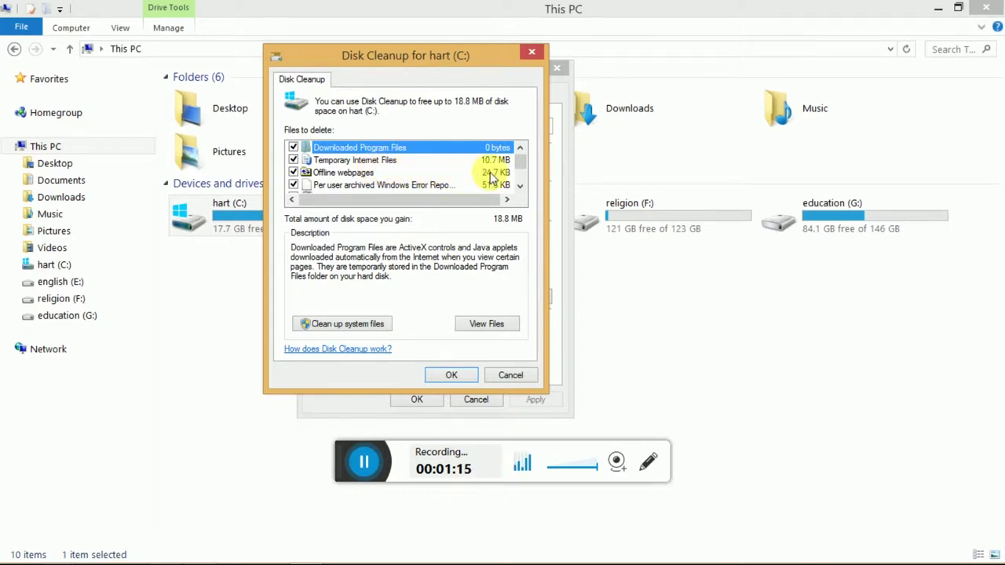
{"action": "left_click", "coordinate": [520, 185]}
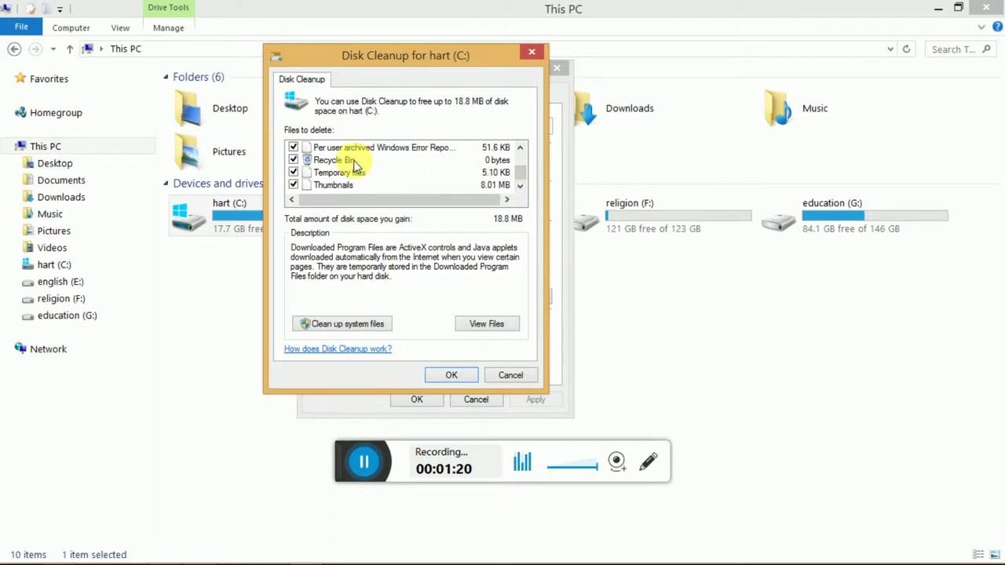
{"action": "left_click", "coordinate": [524, 148]}
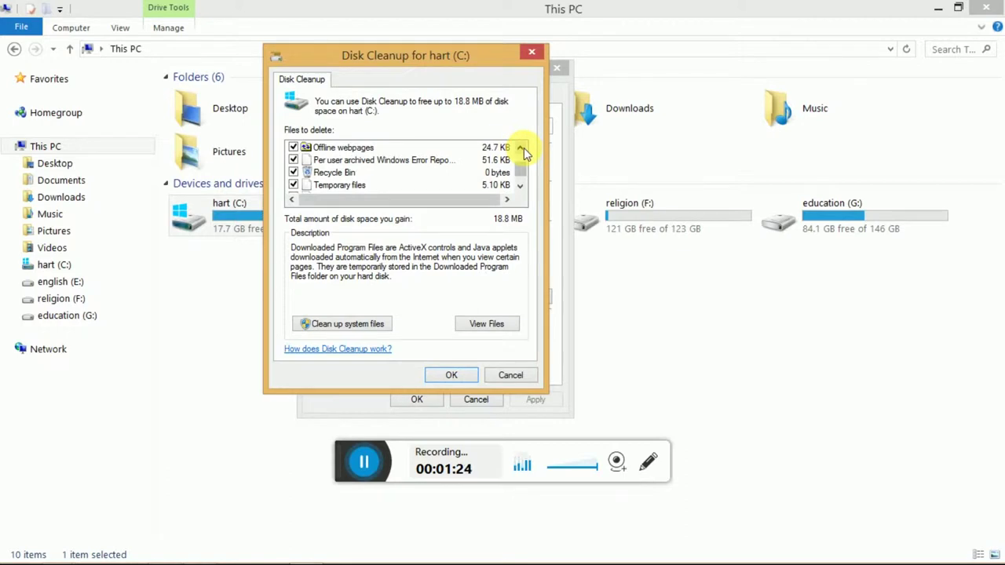
{"action": "left_click", "coordinate": [524, 147]}
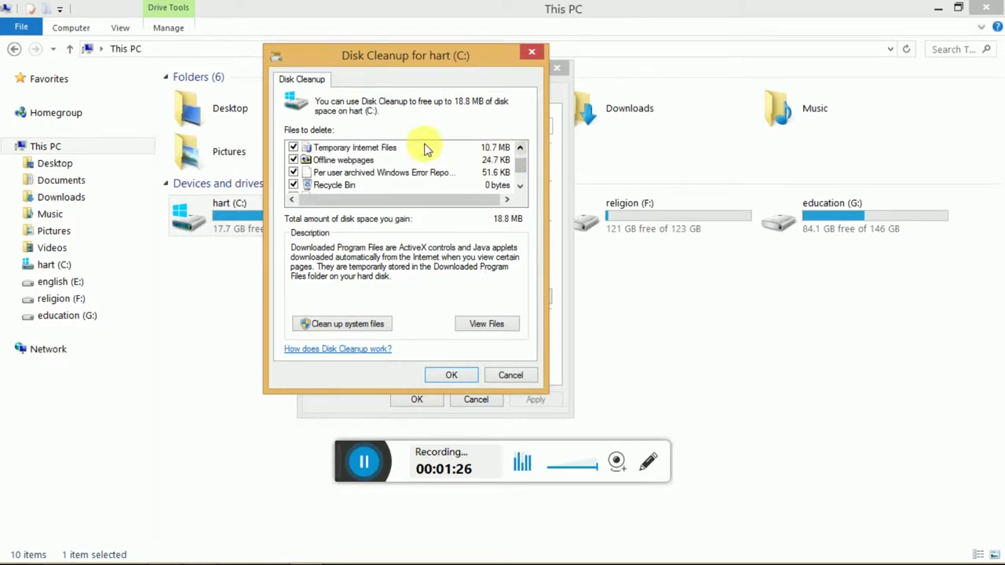
{"action": "left_click", "coordinate": [292, 162]}
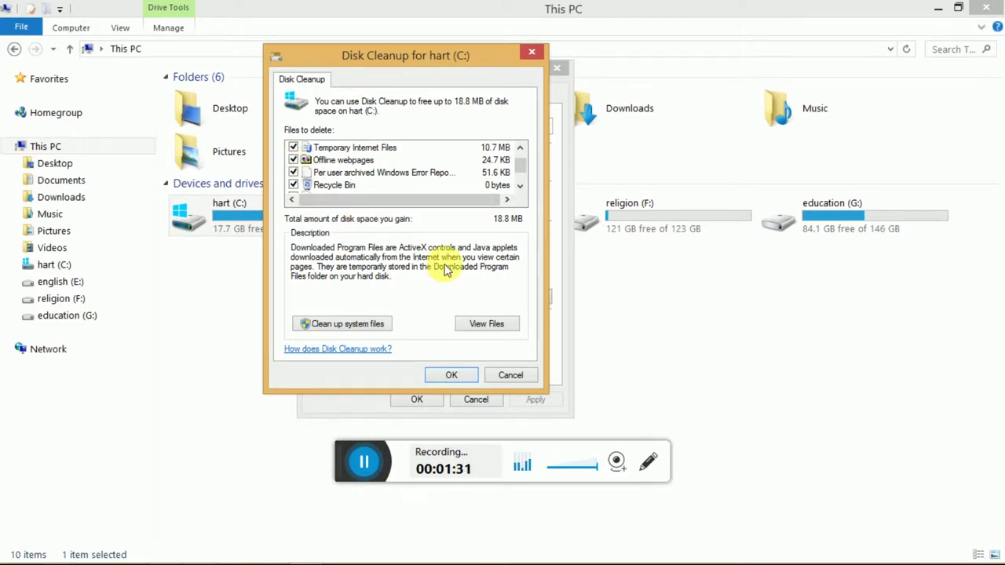
Try to scan the C: drive's system files for cleanup, cancelling the scan and putting away the drive's windows.
{"action": "left_click", "coordinate": [369, 324]}
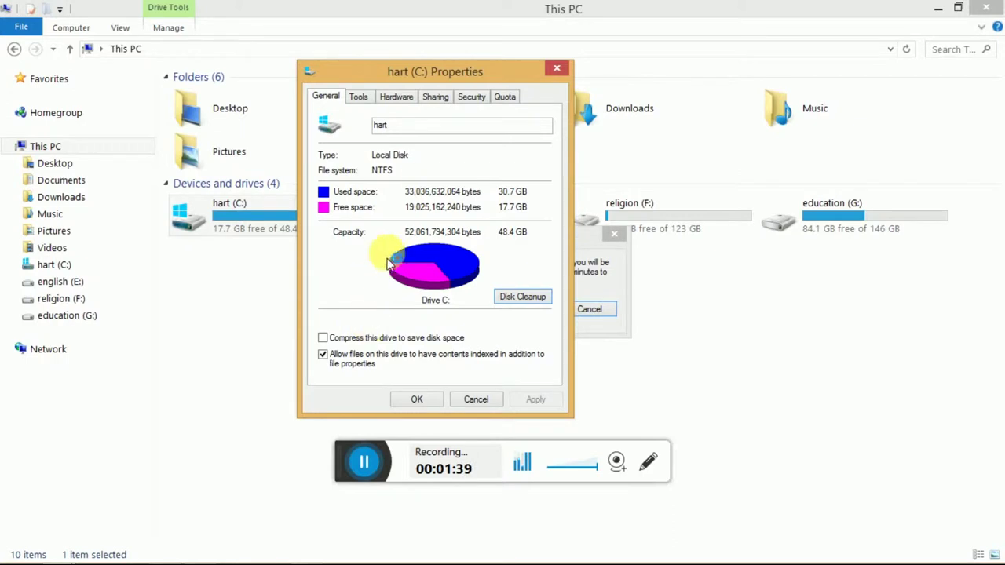
{"action": "left_click_drag", "start_coordinate": [429, 76], "coordinate": [545, 160]}
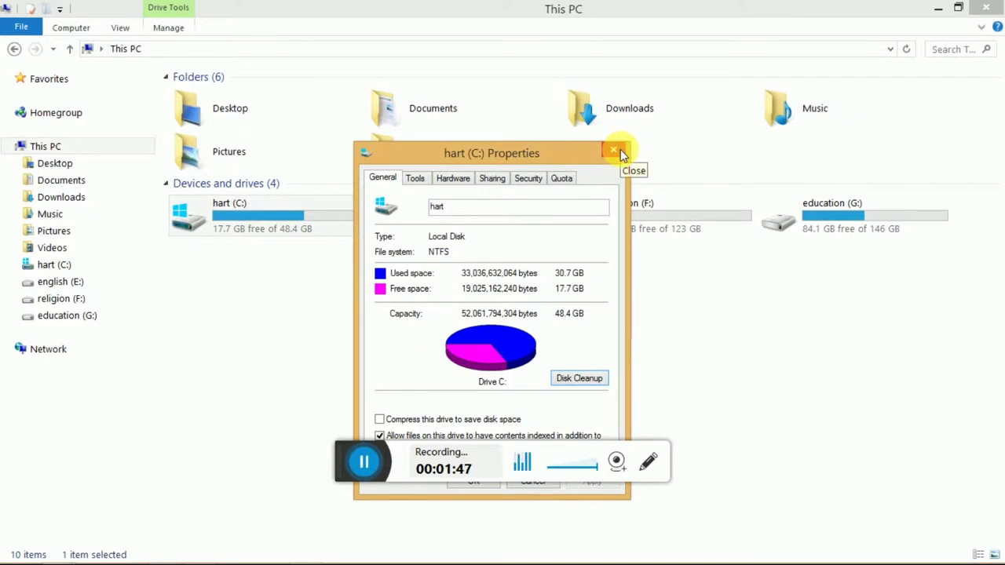
{"action": "left_click_drag", "start_coordinate": [578, 149], "coordinate": [861, 76]}
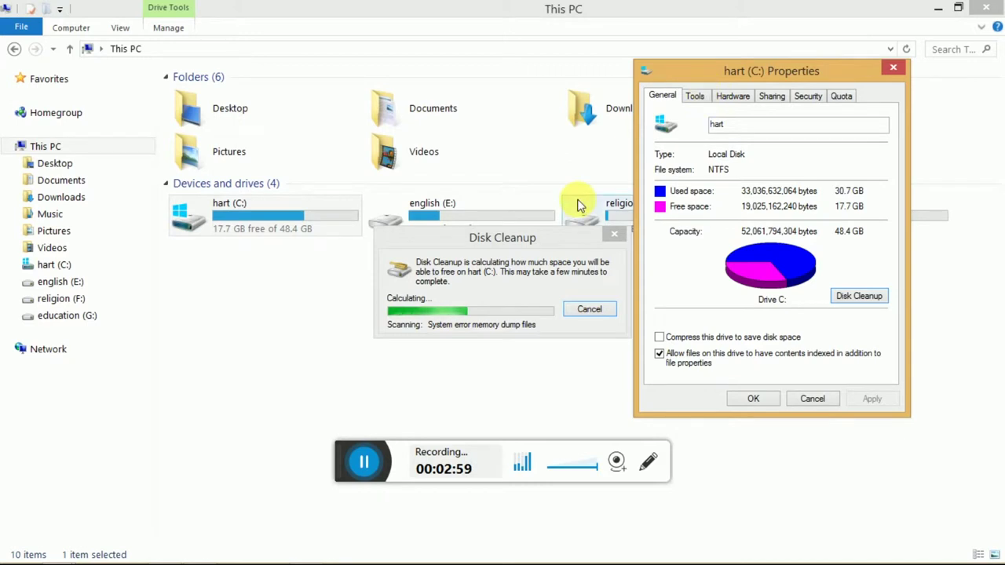
{"action": "left_click", "coordinate": [601, 311]}
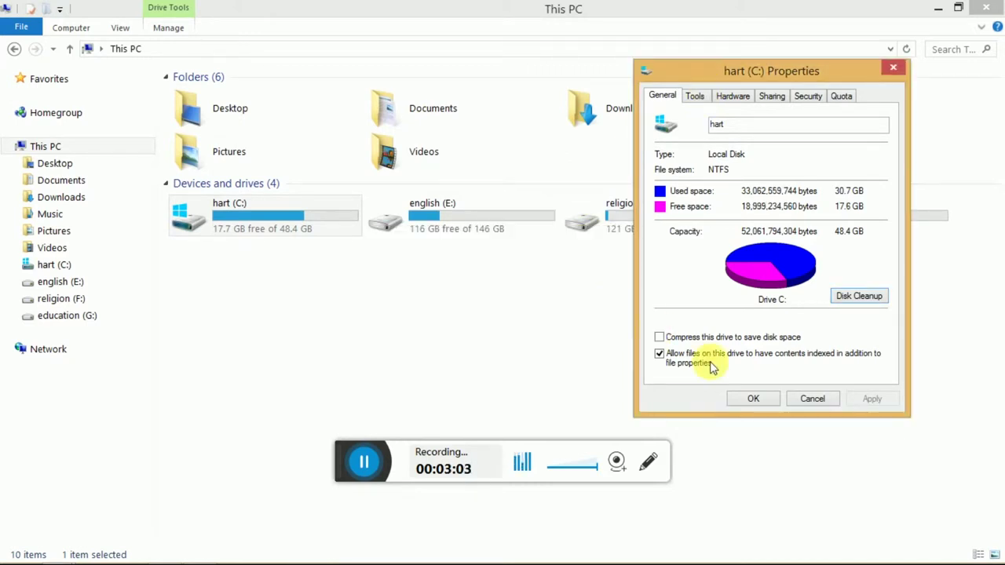
{"action": "left_click", "coordinate": [752, 399]}
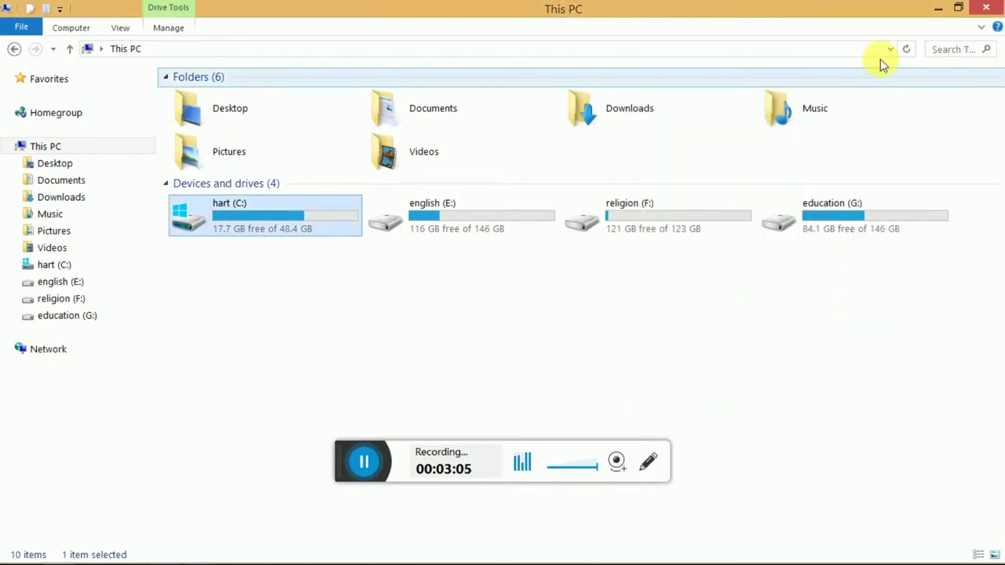
{"action": "left_click", "coordinate": [936, 9]}
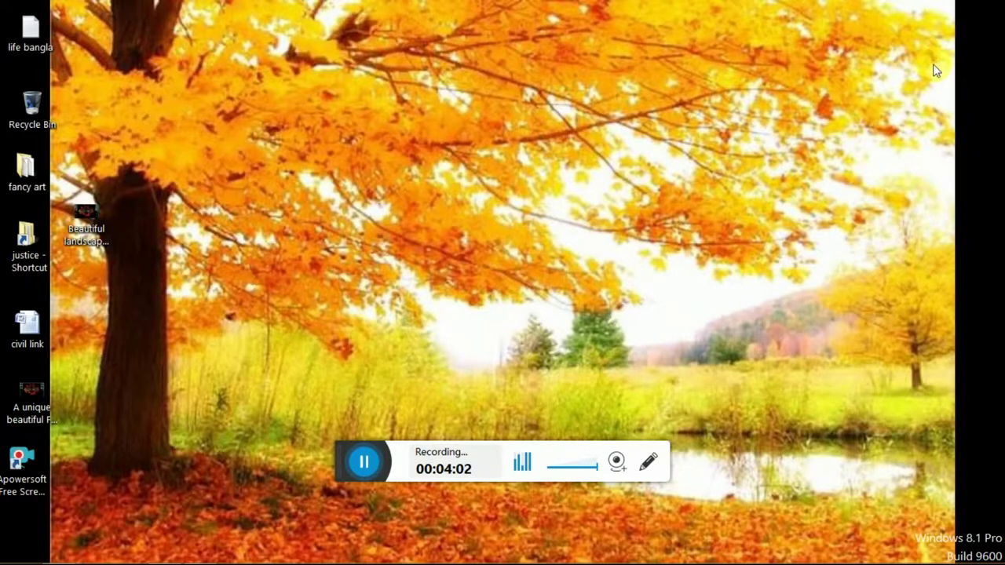
Search Windows for "run" and open the Run dialog.
{"action": "mouse_move", "coordinate": [995, 229]}
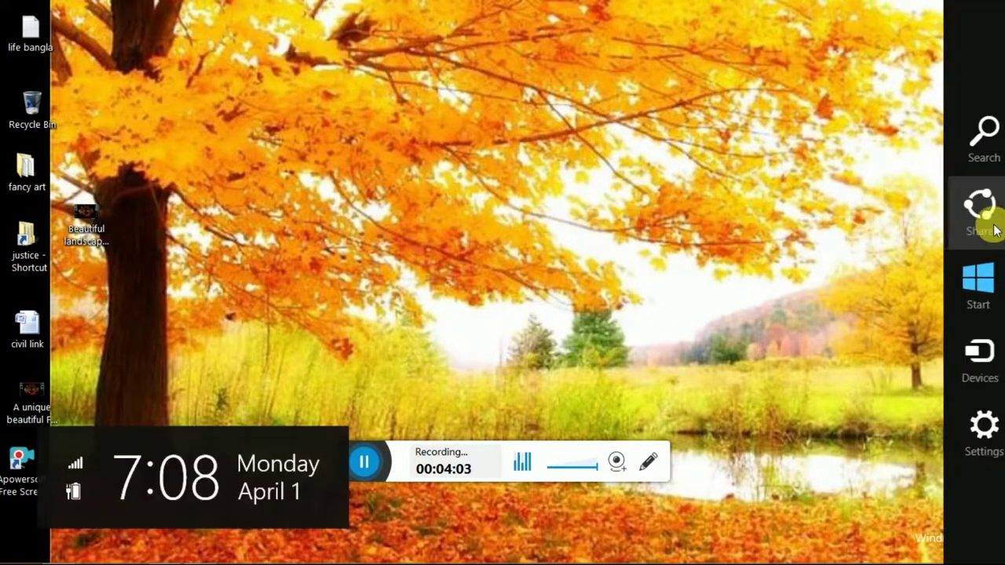
{"action": "left_click", "coordinate": [962, 153]}
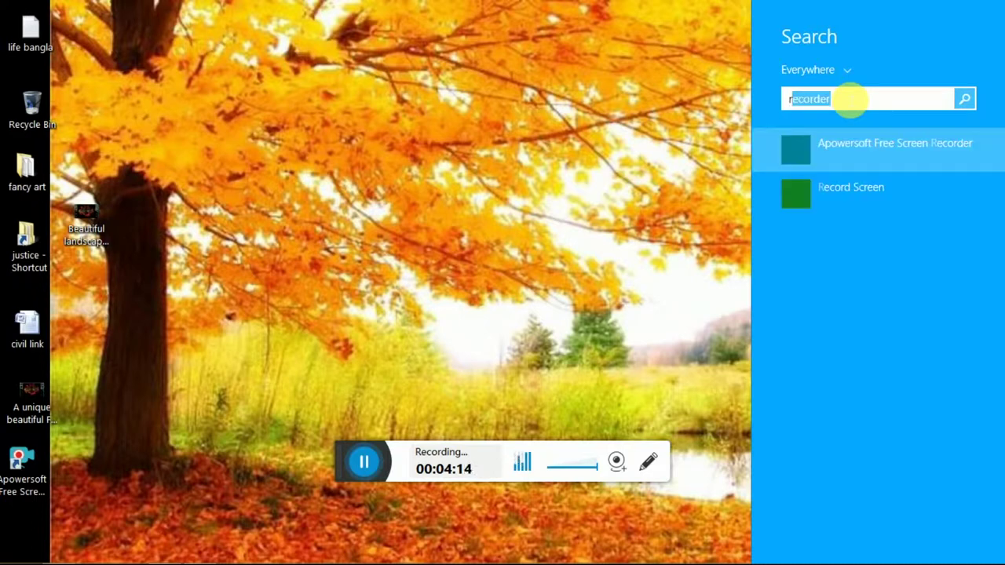
{"action": "type", "text": "un"}
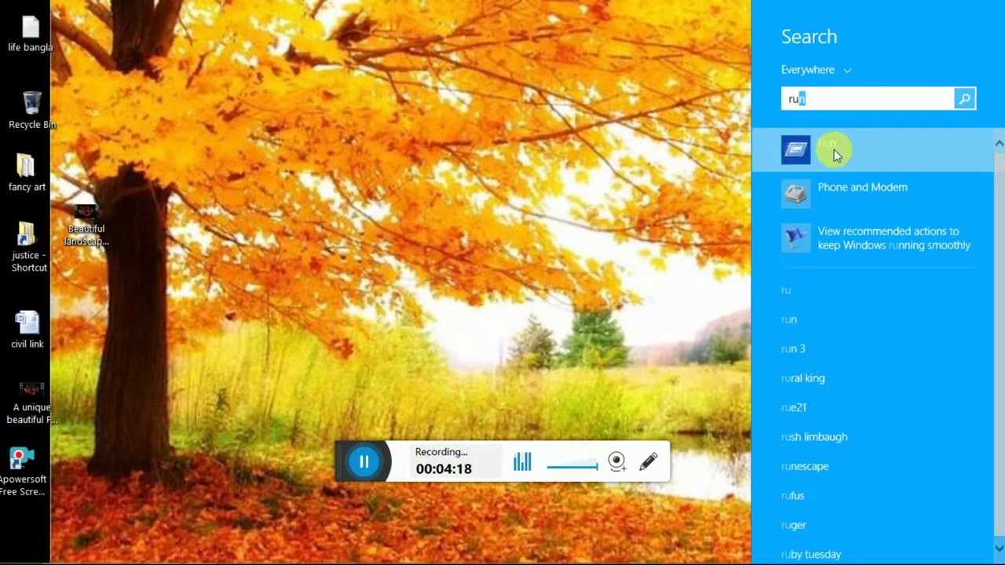
{"action": "left_click", "coordinate": [834, 149]}
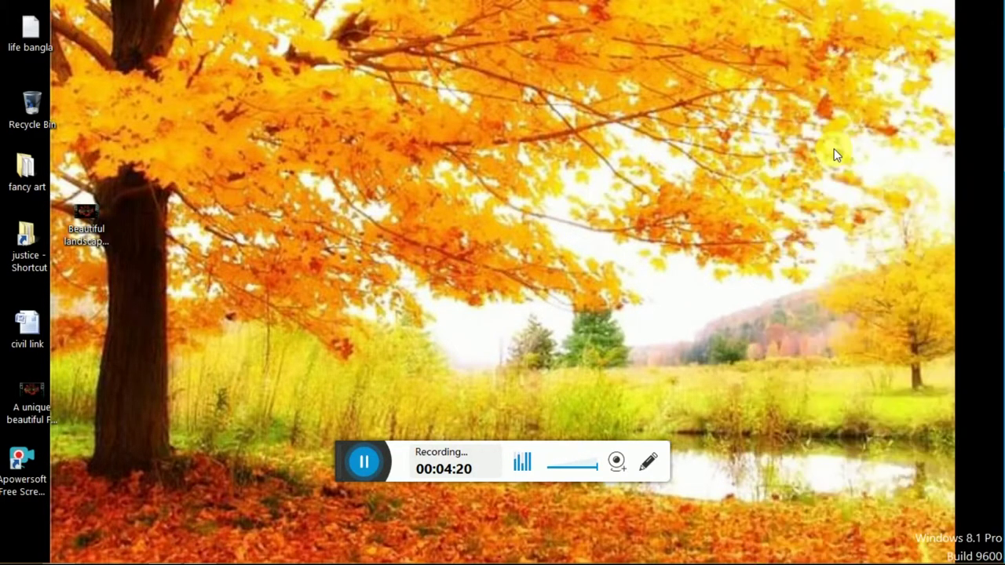
{"action": "left_click_drag", "start_coordinate": [196, 400], "coordinate": [319, 275]}
Replace the old Run entry with msconfig, using the Notepad command list as reference, and launch System Configuration.
{"action": "left_click", "coordinate": [226, 353]}
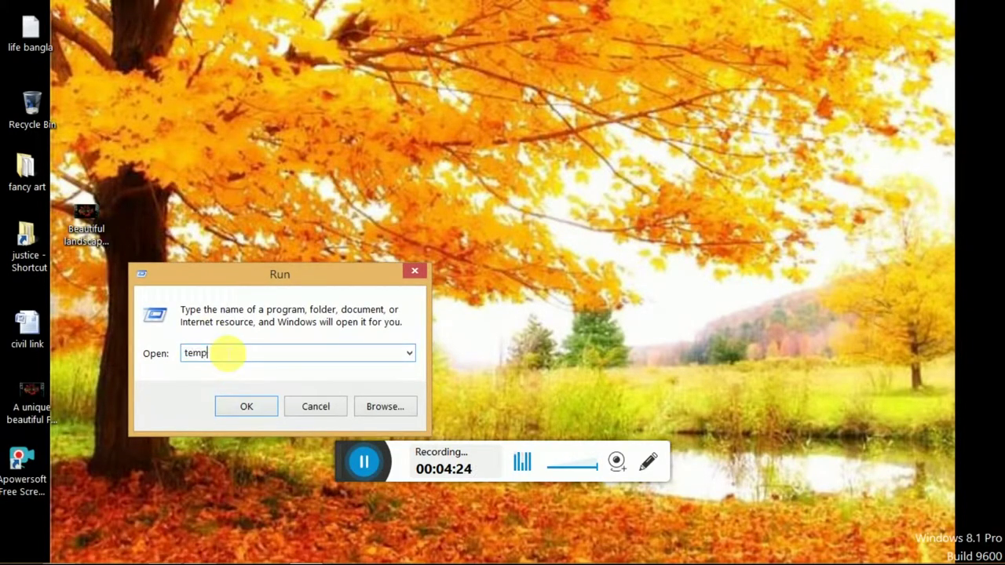
{"action": "key", "text": "BackSpace"}
{"action": "key", "text": "BackSpace"}
{"action": "key", "text": "BackSpace"}
{"action": "key", "text": "BackSpace"}
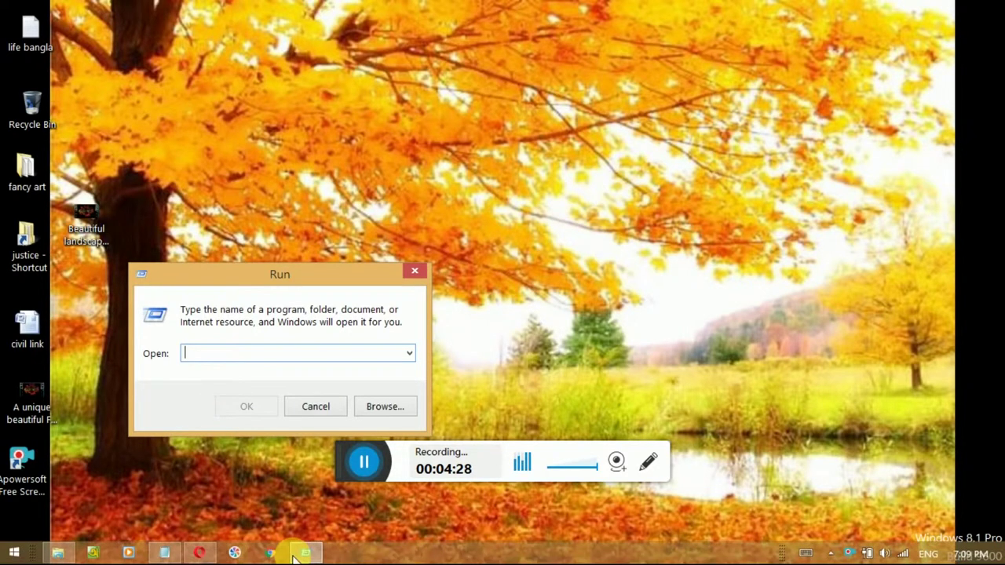
{"action": "left_click", "coordinate": [172, 554]}
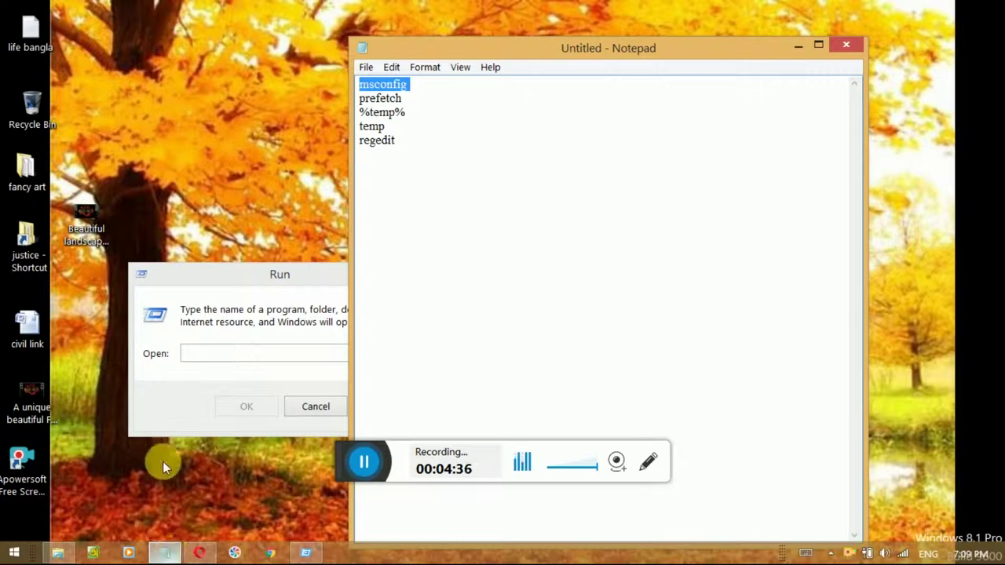
{"action": "left_click", "coordinate": [201, 355]}
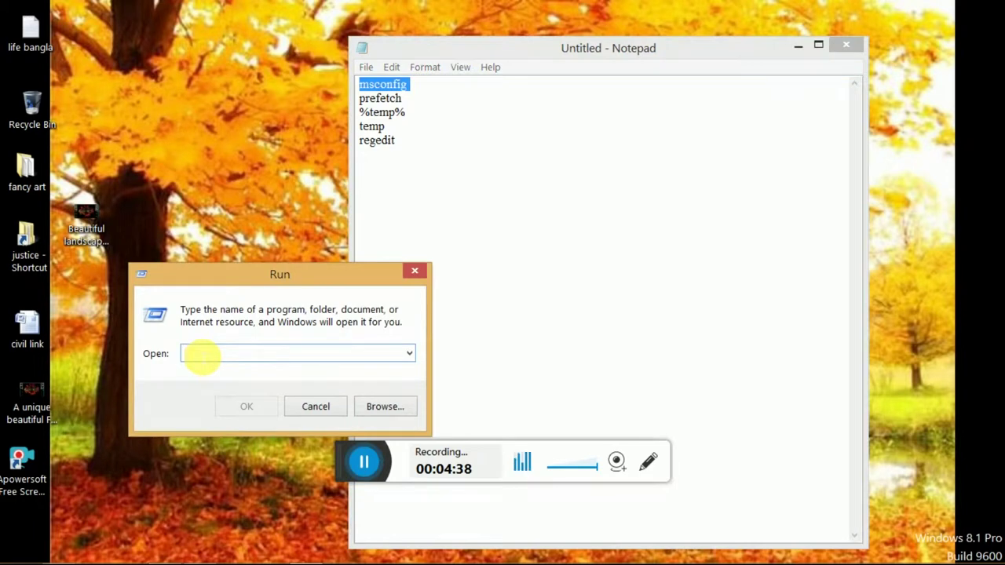
{"action": "type", "text": "ms"}
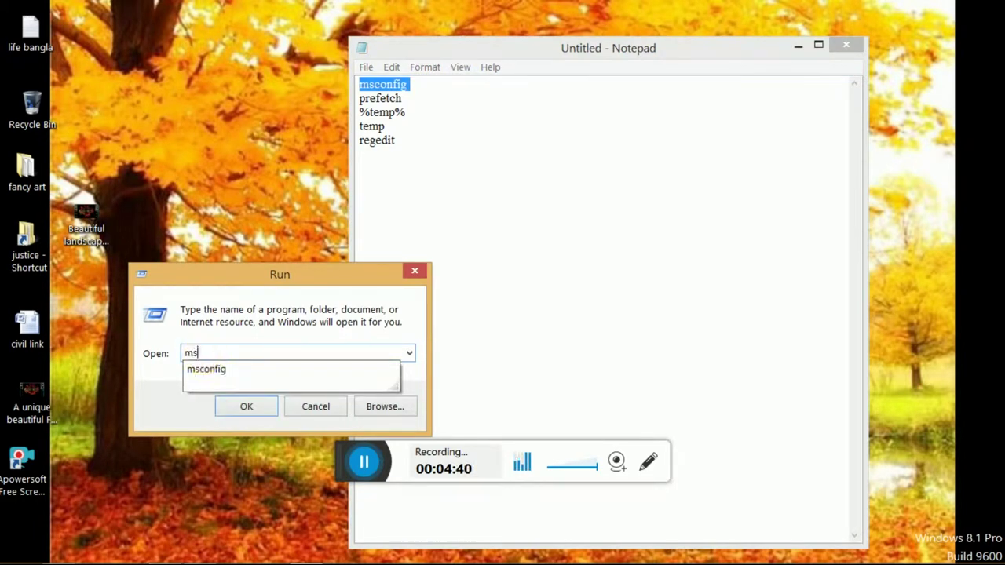
{"action": "left_click", "coordinate": [200, 371]}
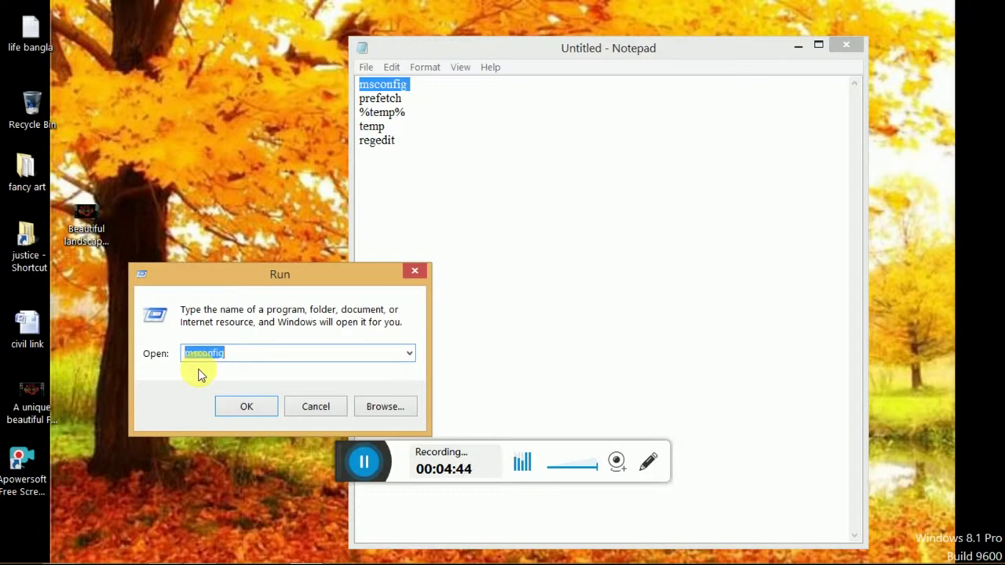
{"action": "left_click", "coordinate": [245, 408]}
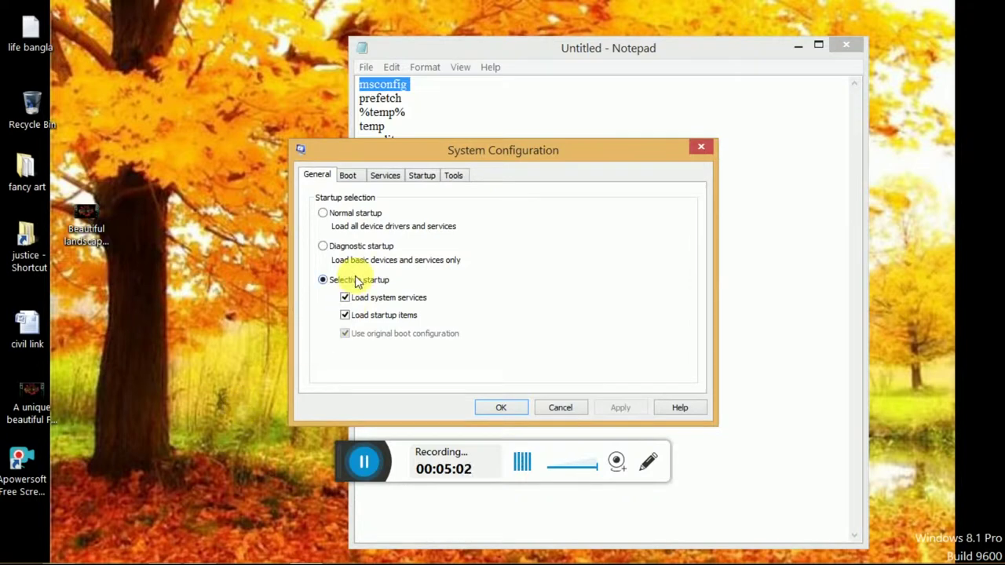
Review the status of the startup programs in Task Manager, reached from System Configuration, and close Task Manager.
{"action": "left_click", "coordinate": [421, 176]}
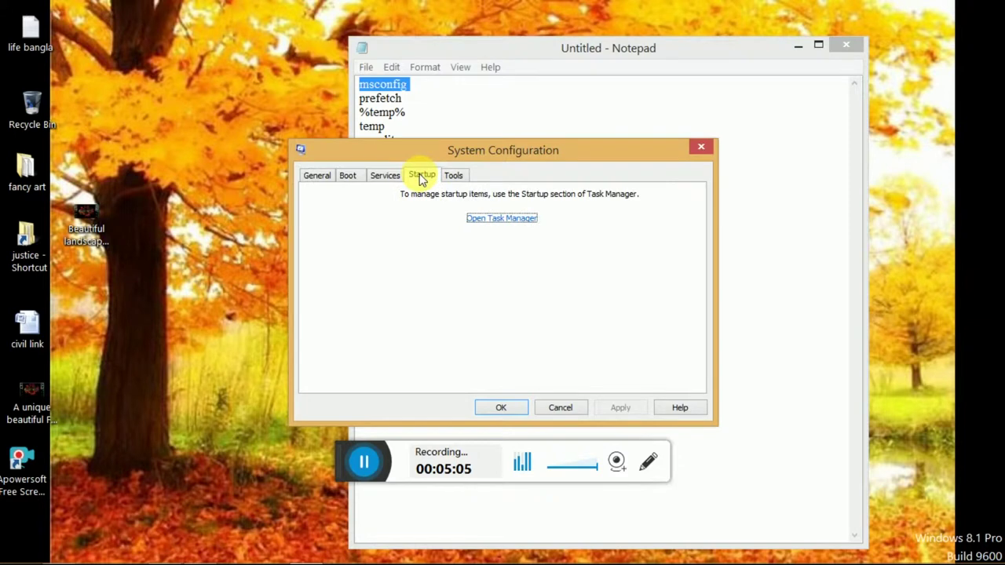
{"action": "left_click", "coordinate": [493, 222]}
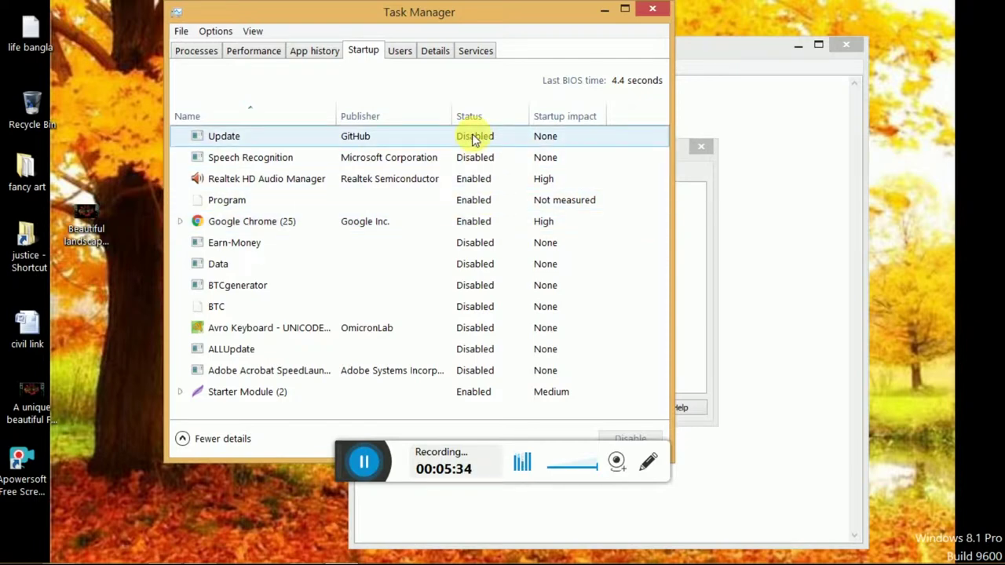
{"action": "left_click", "coordinate": [483, 202]}
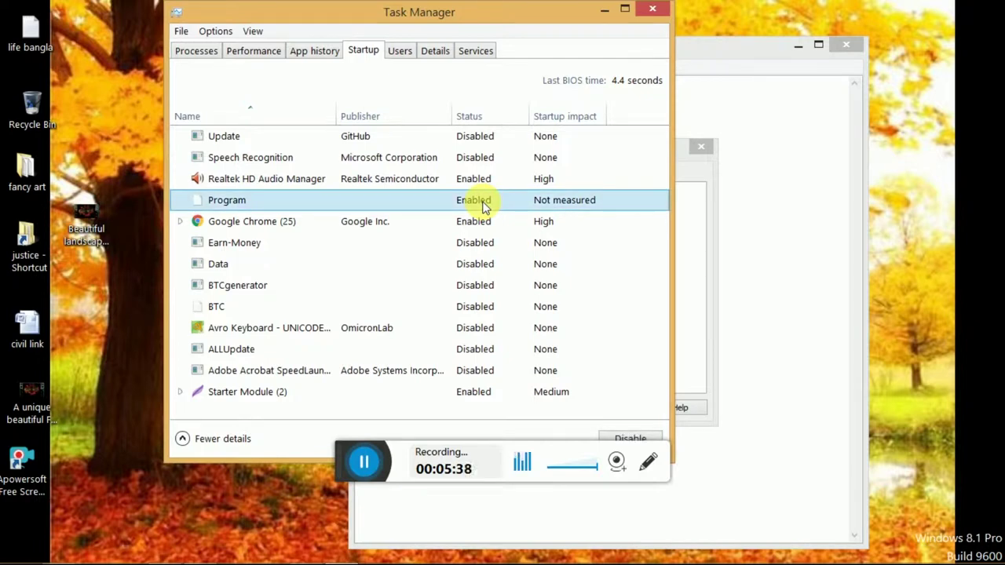
{"action": "left_click", "coordinate": [482, 245]}
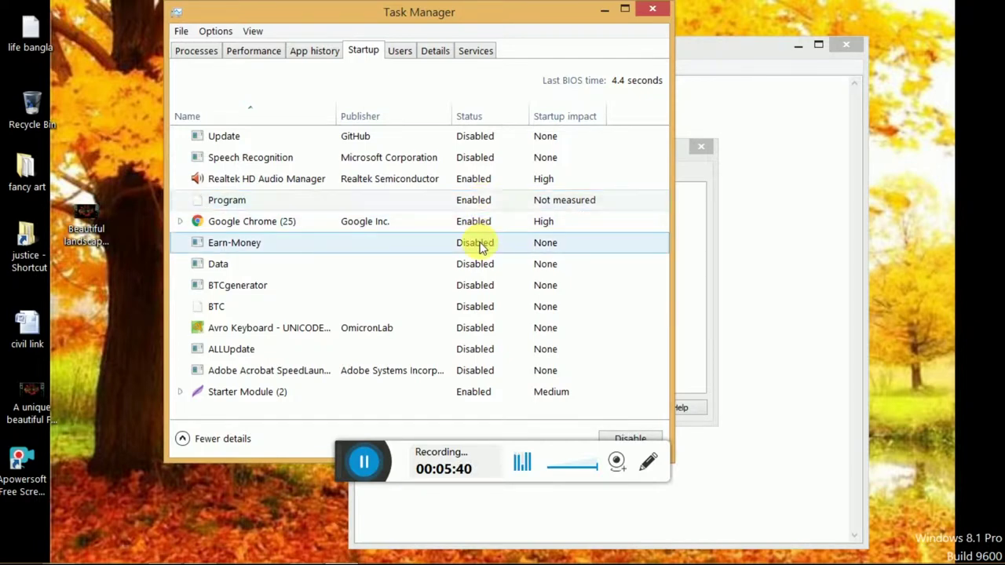
{"action": "left_click", "coordinate": [481, 290]}
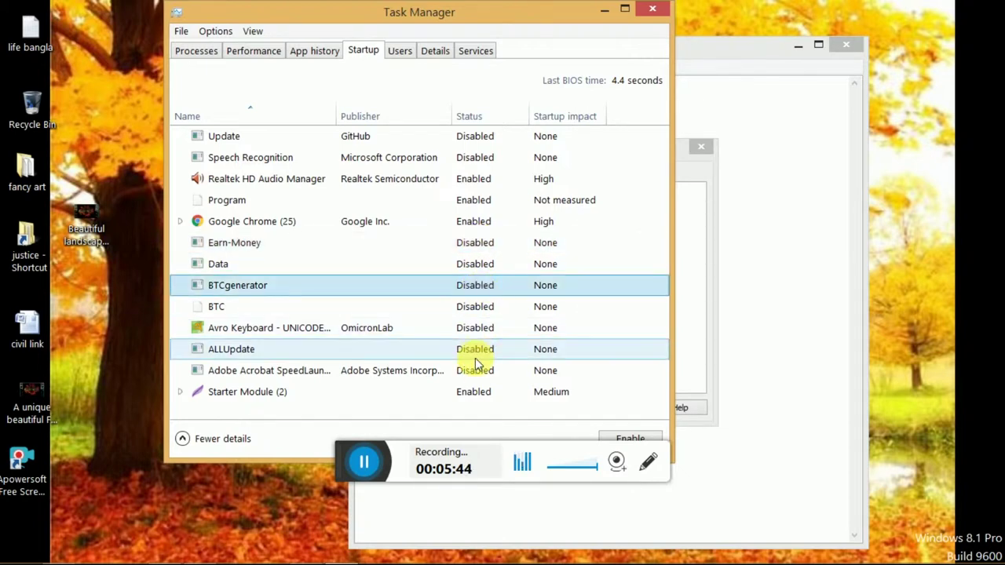
{"action": "left_click", "coordinate": [481, 267]}
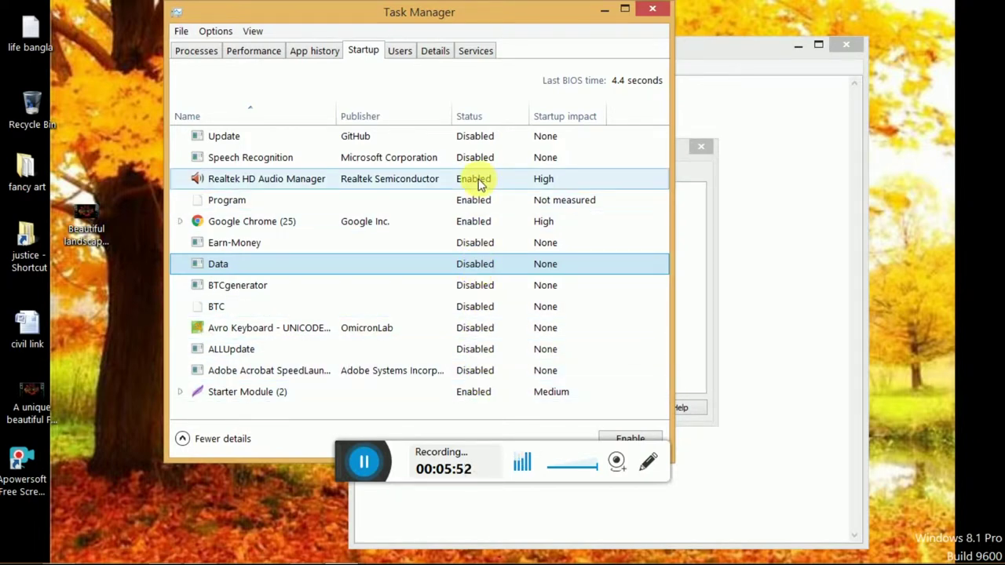
{"action": "left_click", "coordinate": [642, 16]}
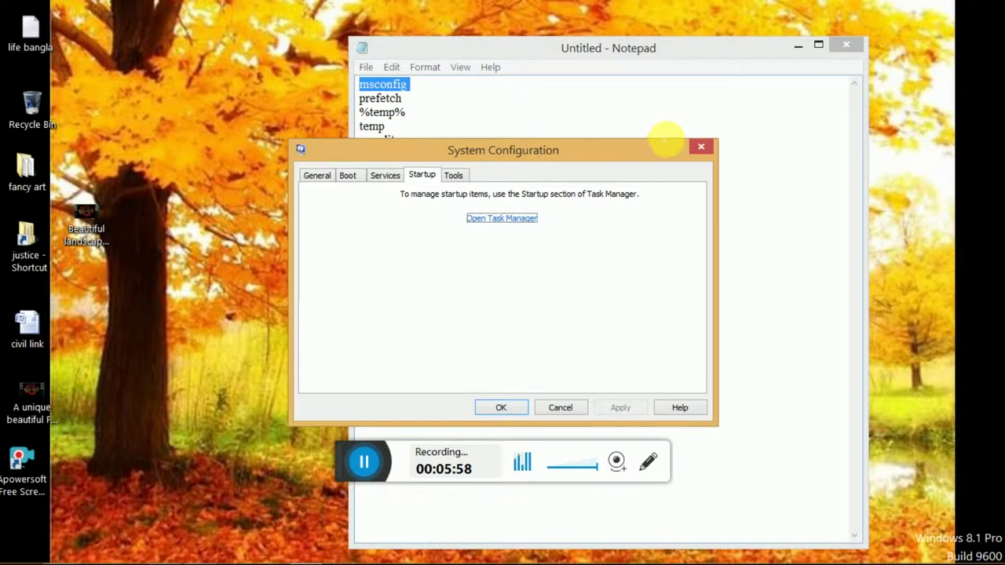
Close System Configuration and move the Notepad command list clear of the Windows search pane.
{"action": "left_click", "coordinate": [698, 150]}
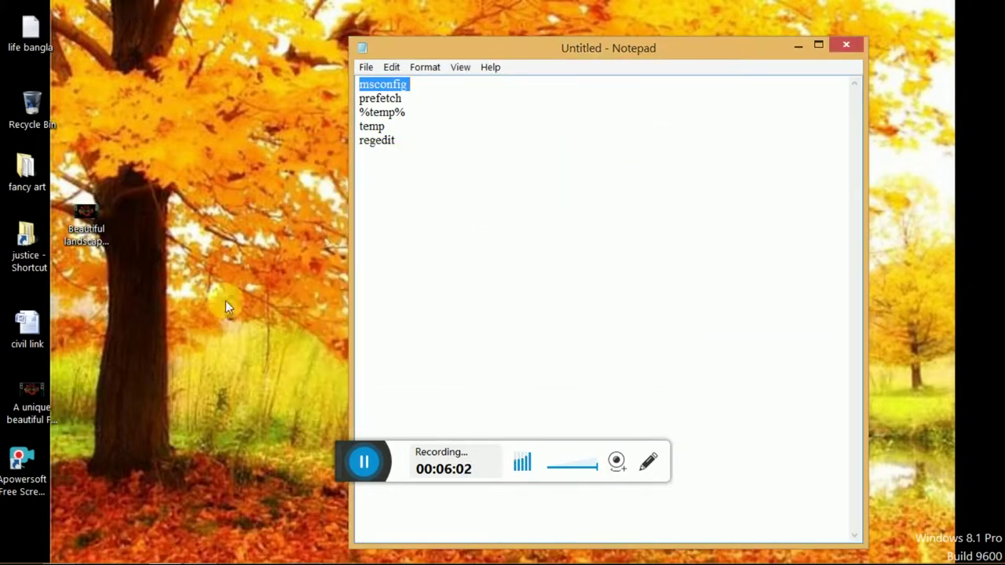
{"action": "mouse_move", "coordinate": [169, 555]}
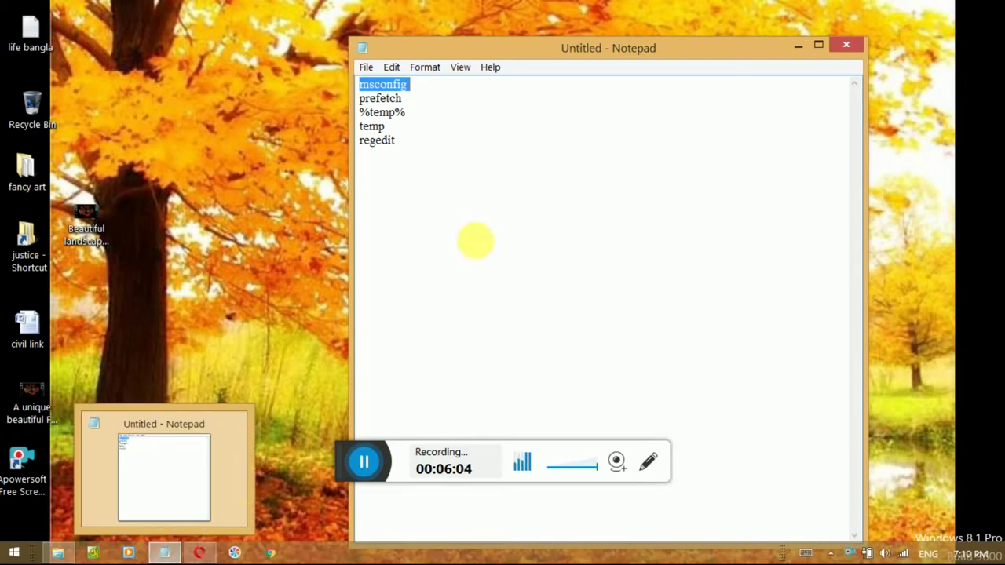
{"action": "mouse_move", "coordinate": [982, 132]}
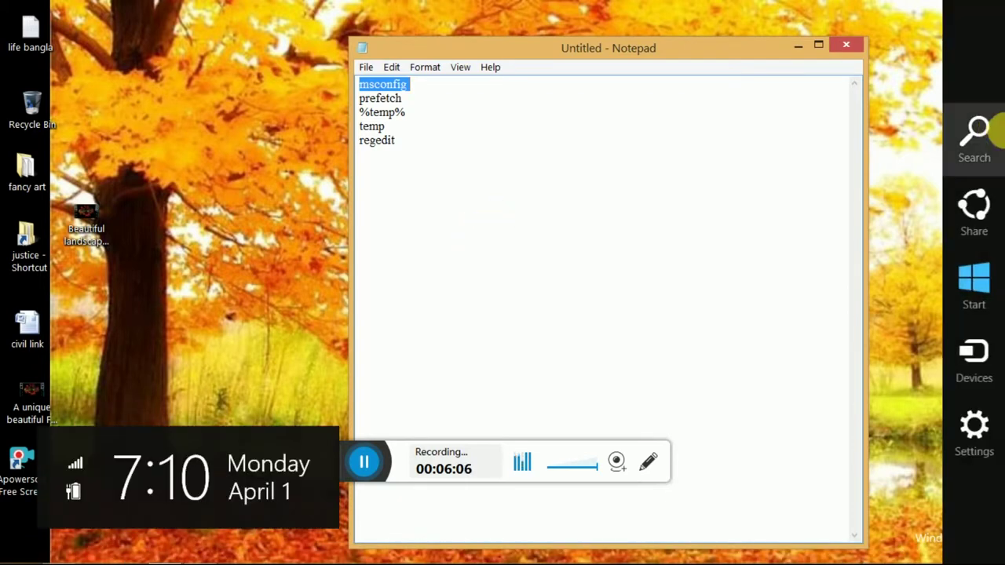
{"action": "left_click", "coordinate": [983, 135]}
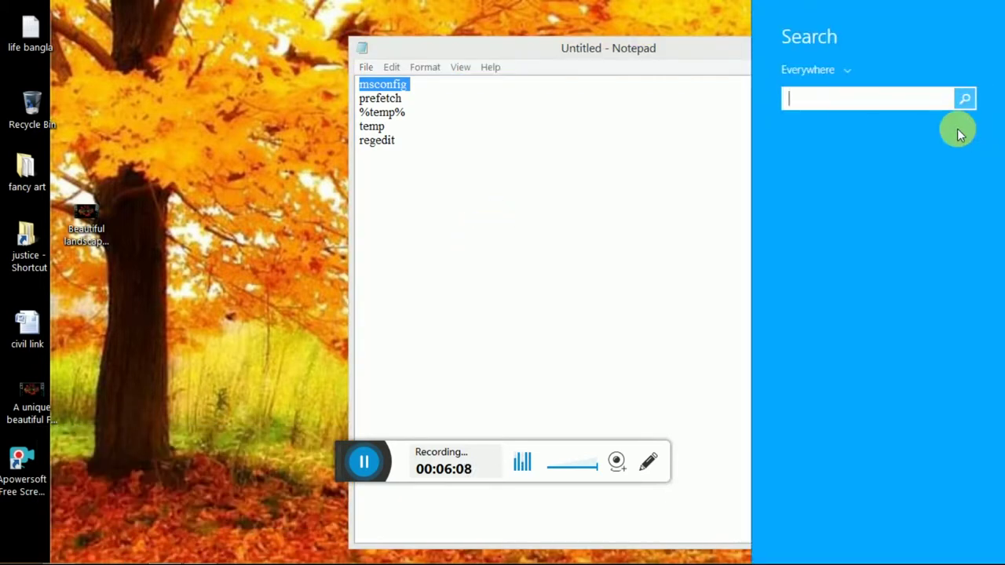
{"action": "left_click", "coordinate": [506, 58]}
{"action": "left_click_drag", "start_coordinate": [480, 58], "coordinate": [175, 71]}
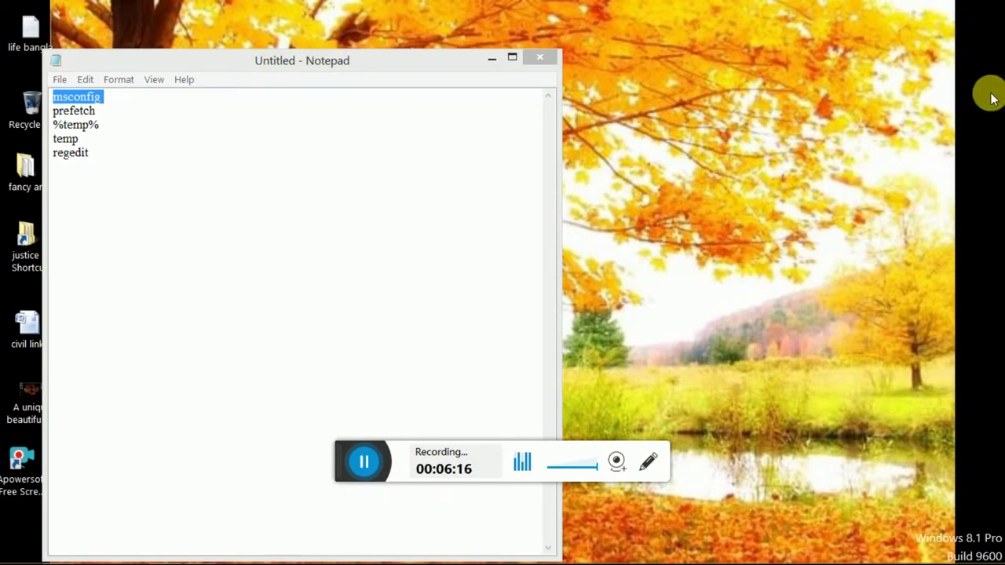
Search Windows for "run", open the Run dialog and place it beneath the Notepad command list's entries.
{"action": "mouse_move", "coordinate": [977, 114]}
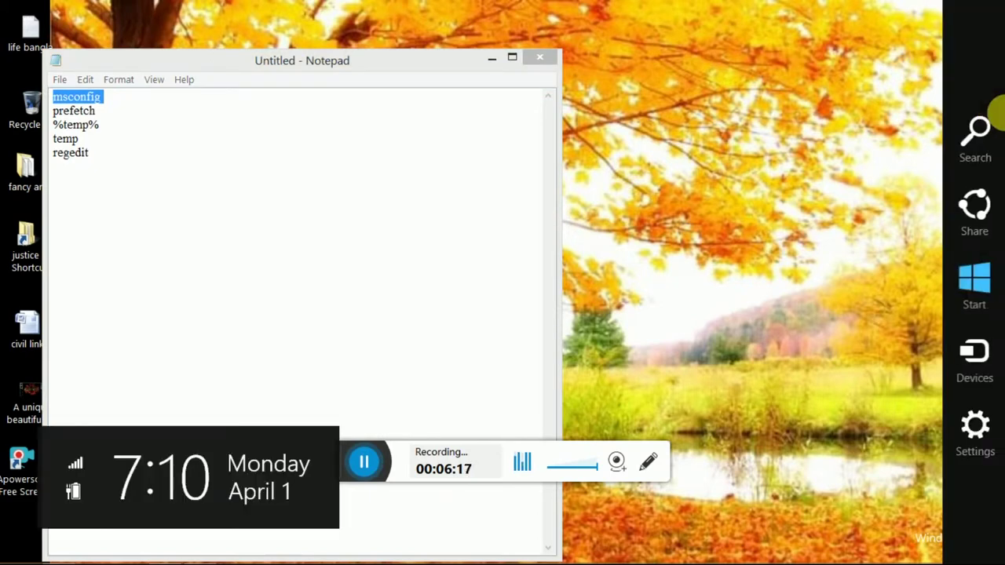
{"action": "left_click", "coordinate": [965, 130]}
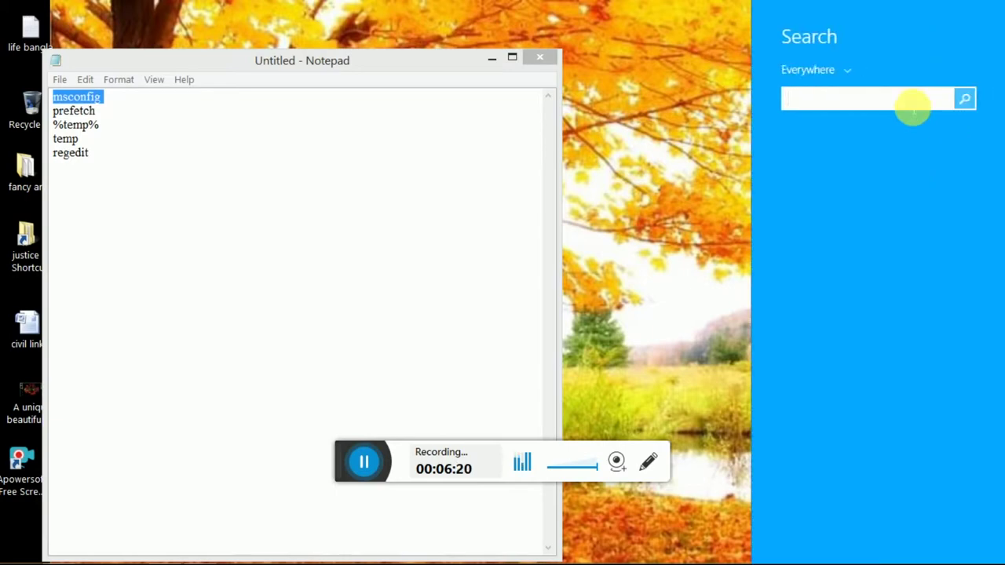
{"action": "type", "text": "run"}
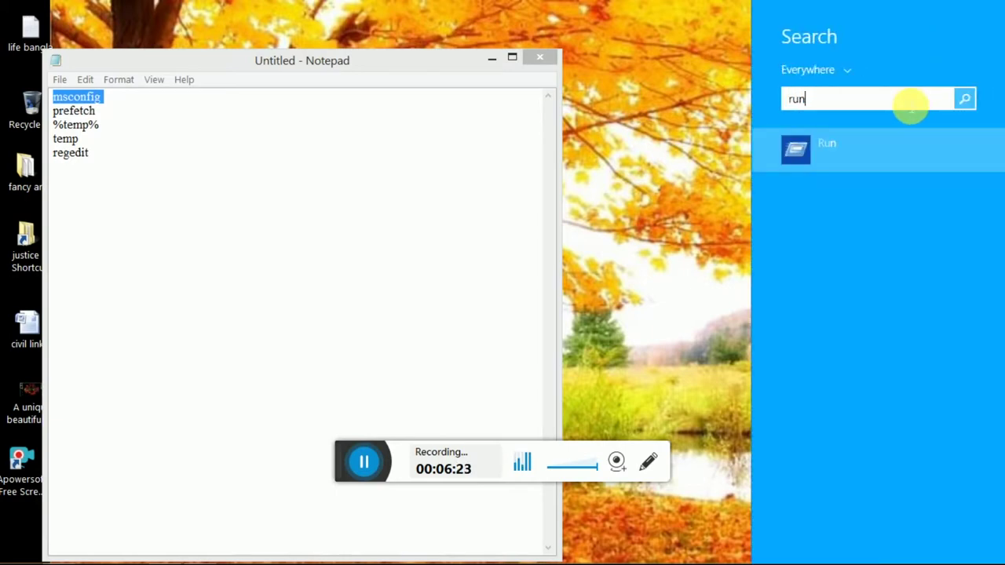
{"action": "left_click", "coordinate": [860, 154]}
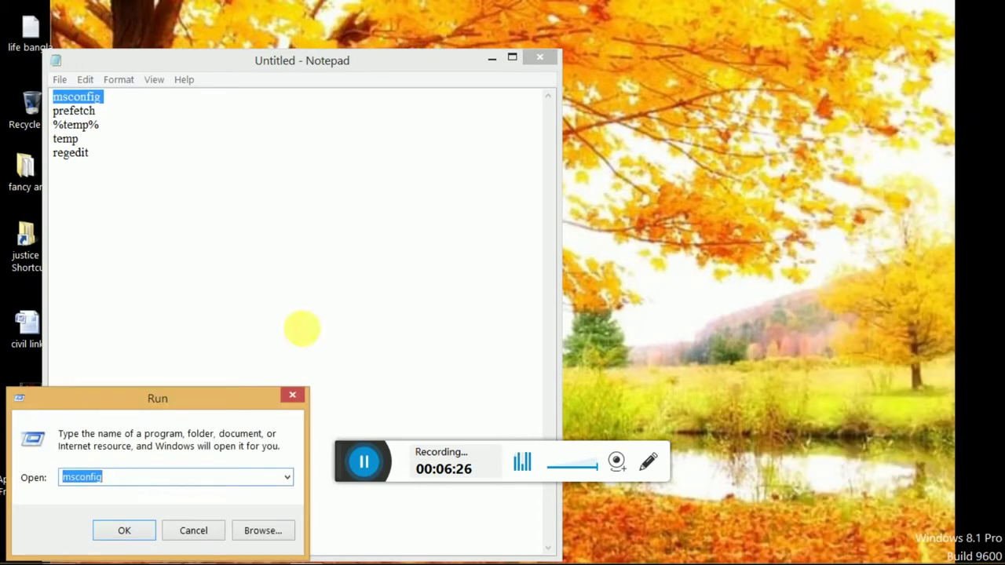
{"action": "left_click_drag", "start_coordinate": [204, 401], "coordinate": [431, 207]}
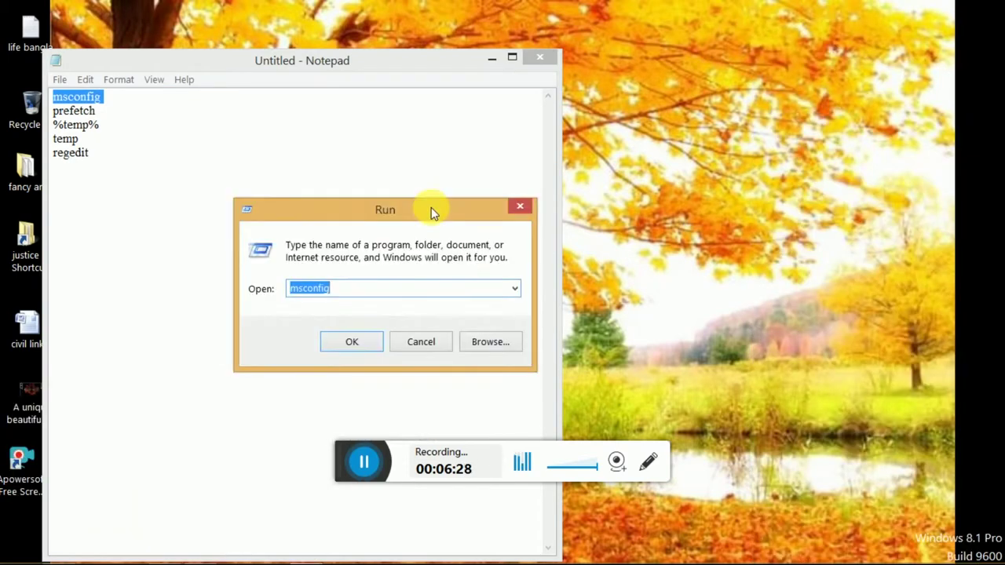
Replace the old Run entry with prefetch and open the Prefetch folder.
{"action": "left_click", "coordinate": [373, 296]}
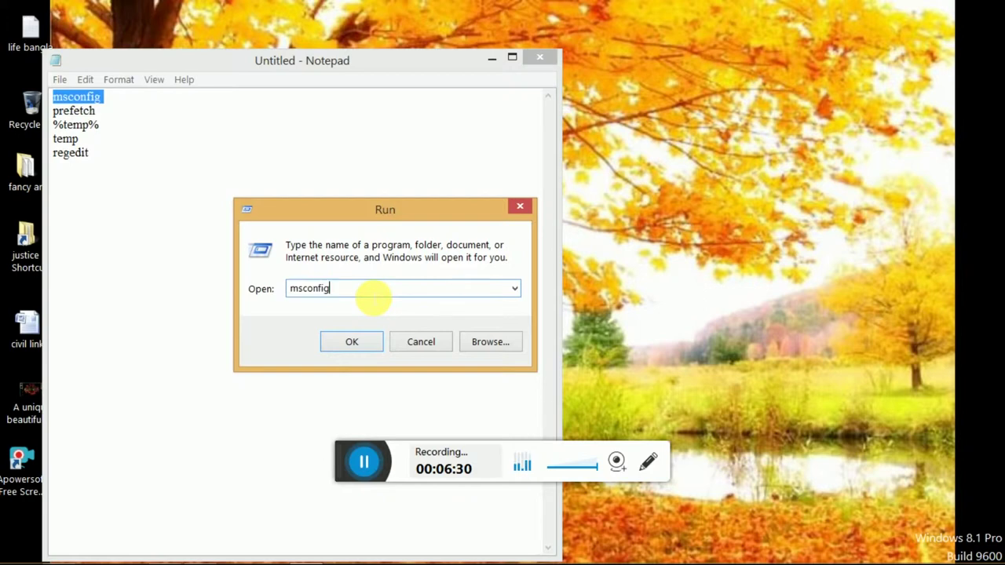
{"action": "key", "text": "BackSpace"}
{"action": "key", "text": "BackSpace"}
{"action": "key", "text": "BackSpace"}
{"action": "key", "text": "BackSpace"}
{"action": "key", "text": "BackSpace"}
{"action": "key", "text": "BackSpace"}
{"action": "key", "text": "BackSpace"}
{"action": "key", "text": "BackSpace"}
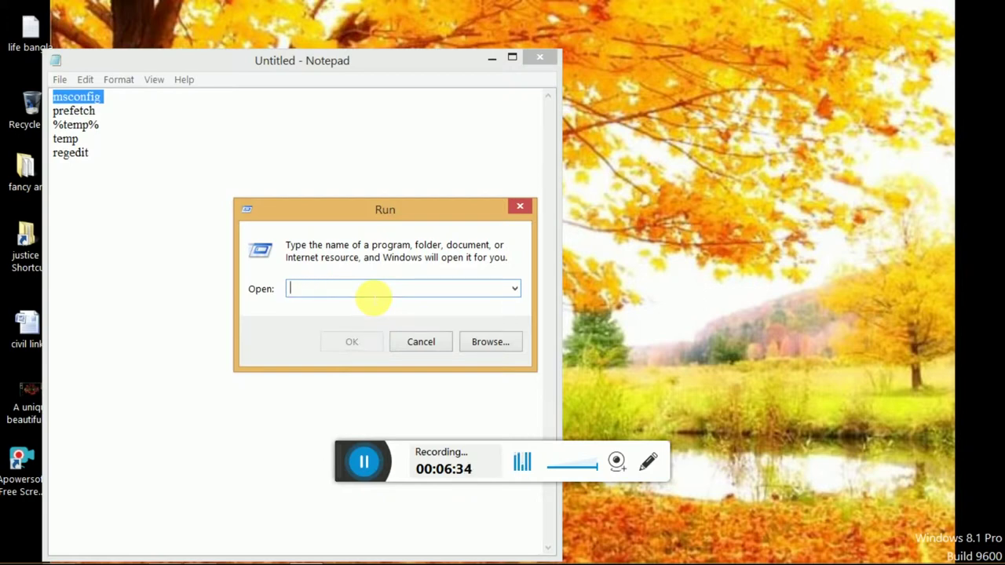
{"action": "type", "text": "prefetch"}
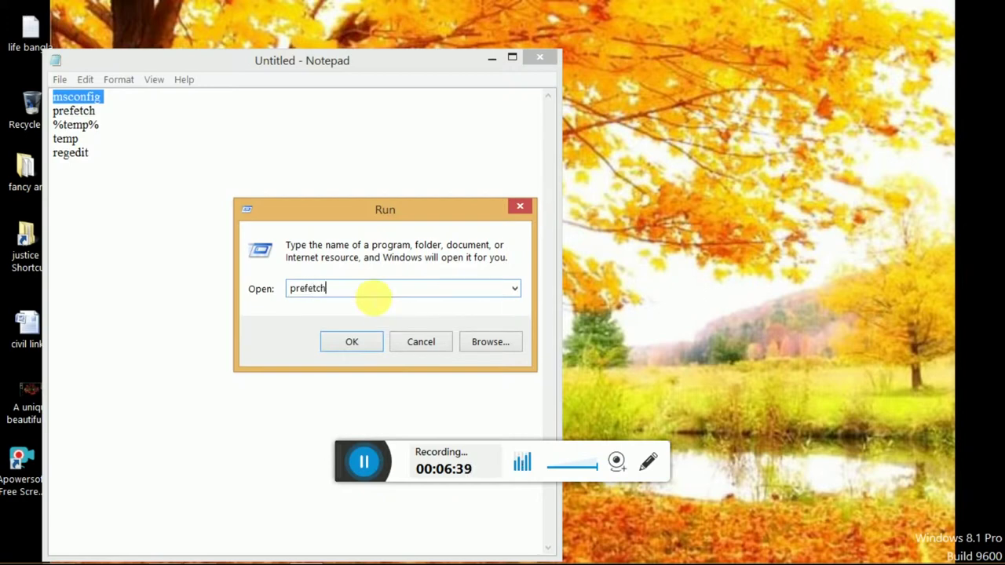
{"action": "left_click", "coordinate": [367, 343]}
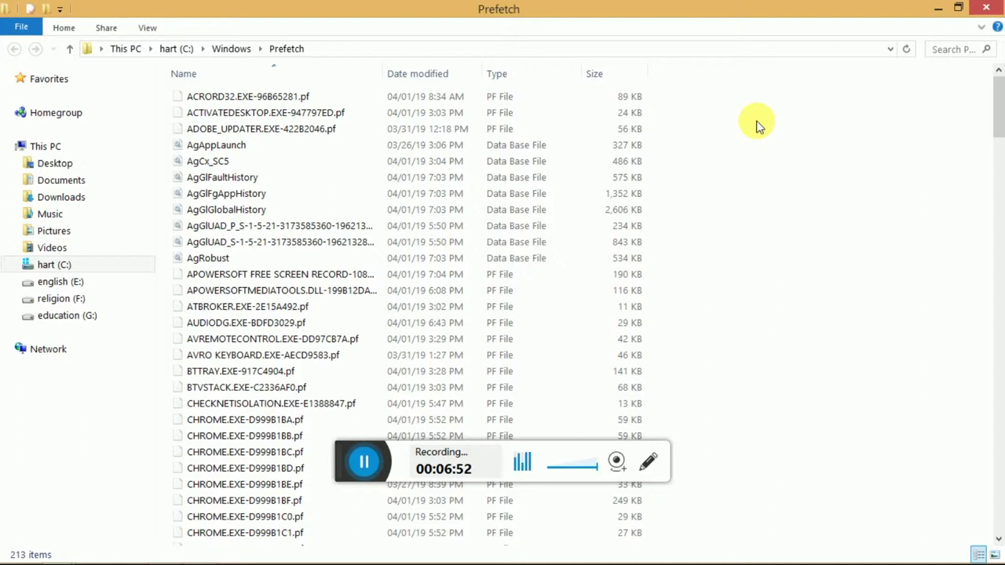
Delete all files in the Windows Prefetch folder and close the folder.
{"action": "key", "text": "ctrl+a"}
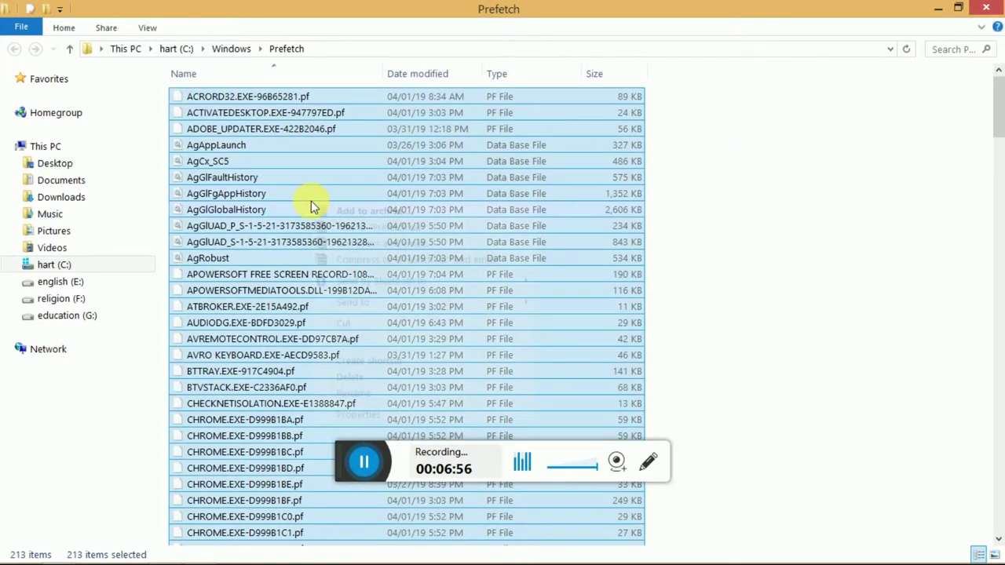
{"action": "right_click", "coordinate": [311, 202]}
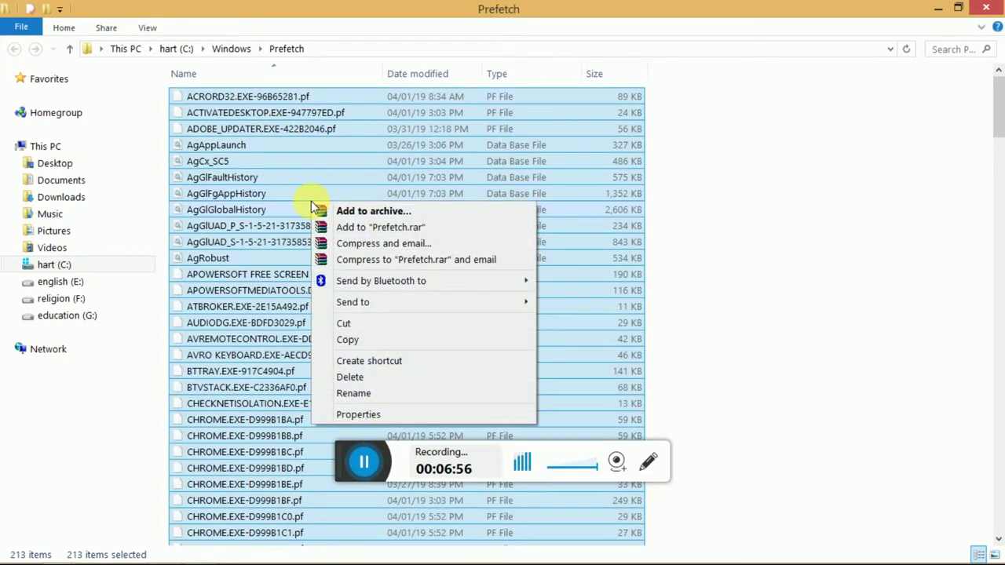
{"action": "left_click", "coordinate": [357, 380]}
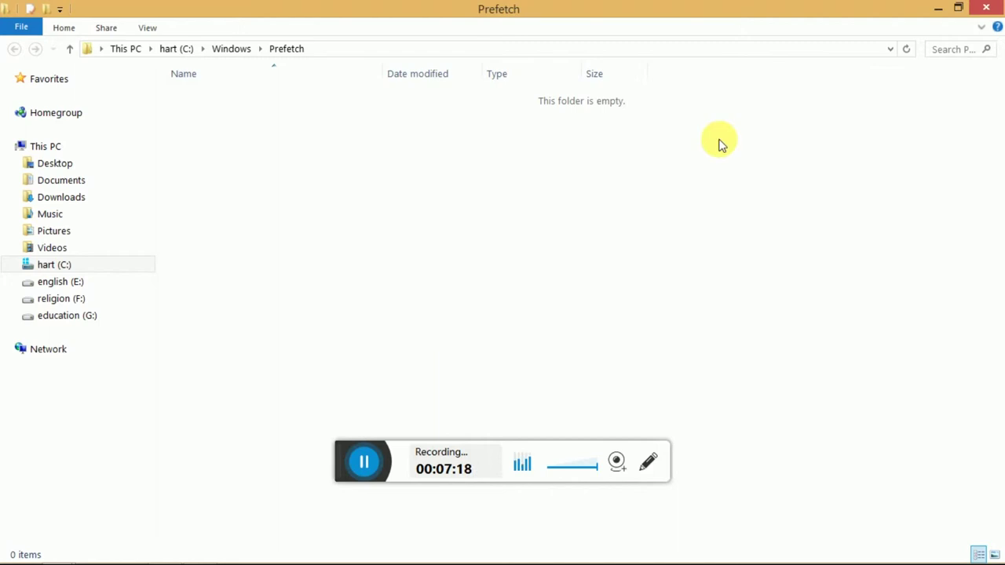
{"action": "left_click", "coordinate": [988, 9]}
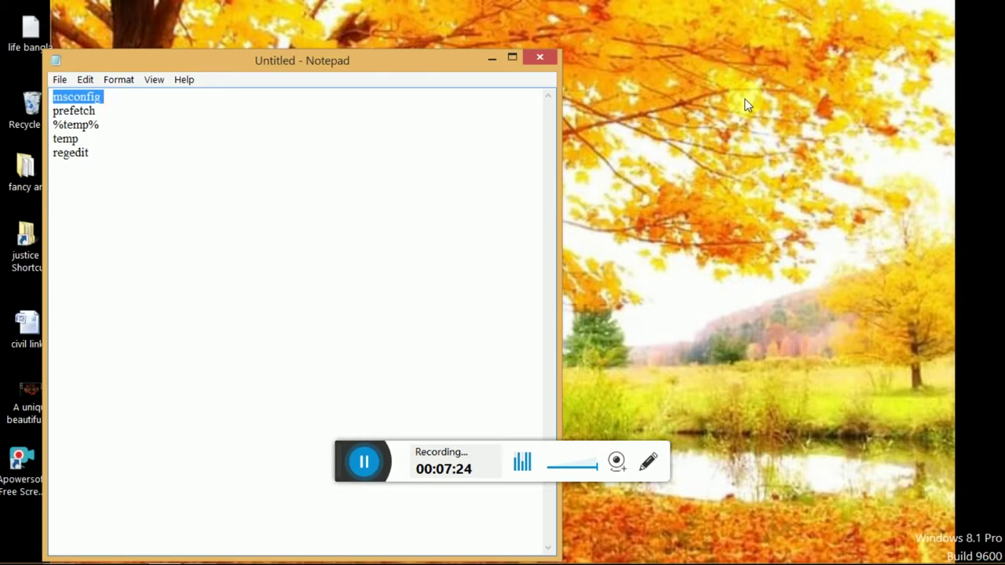
Search Windows for "run" and open the Run dialog again.
{"action": "mouse_move", "coordinate": [999, 102]}
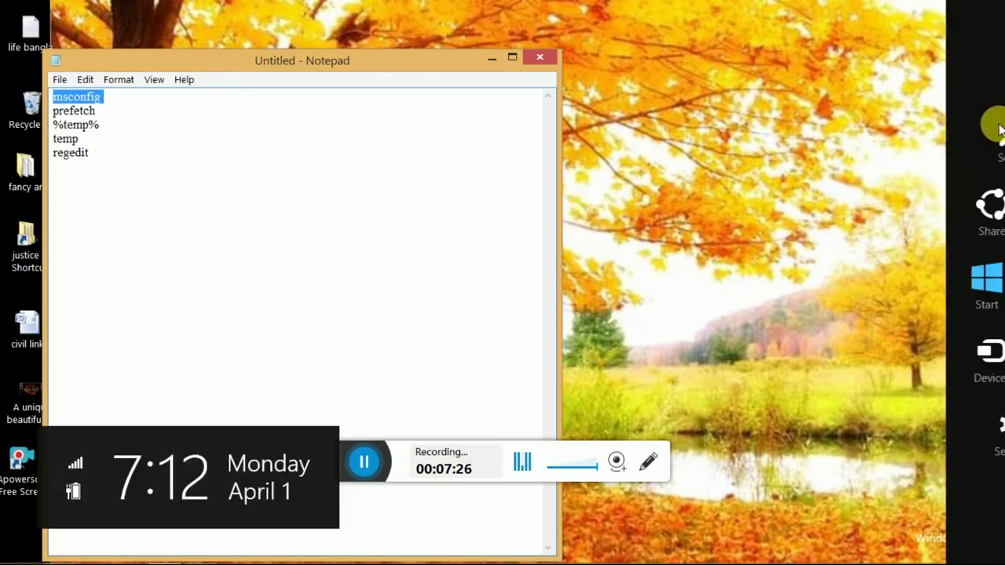
{"action": "left_click", "coordinate": [997, 130]}
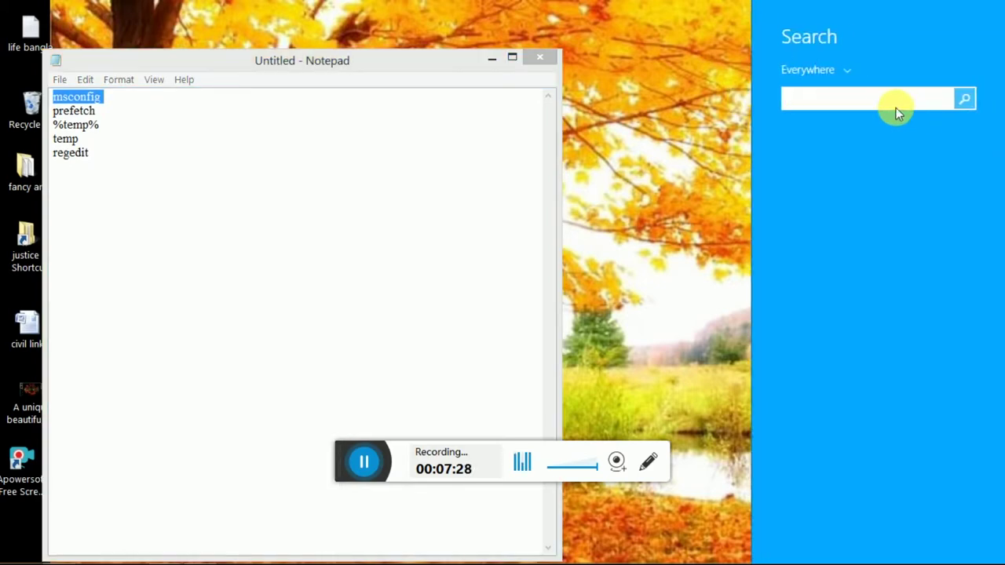
{"action": "type", "text": "r"}
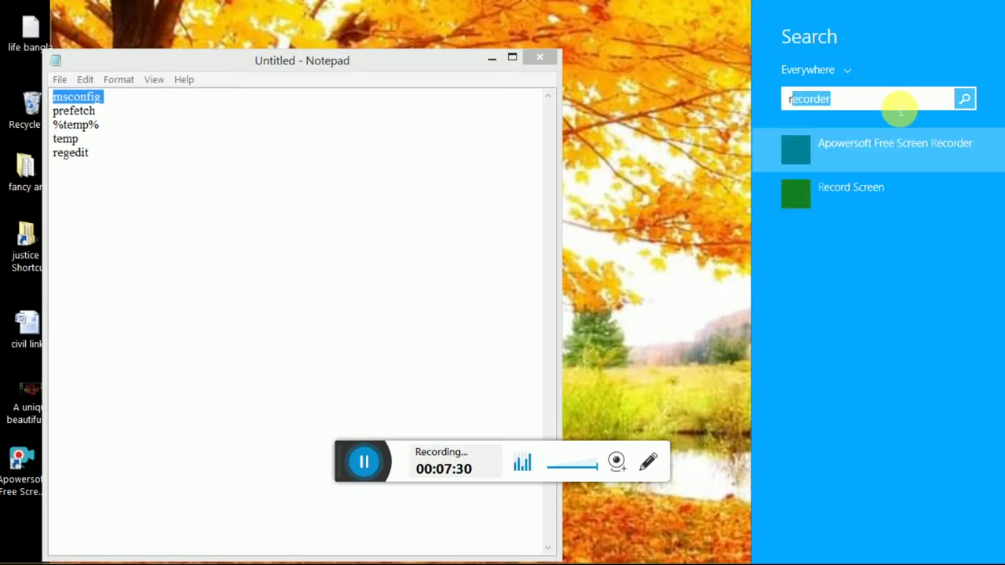
{"action": "type", "text": "un"}
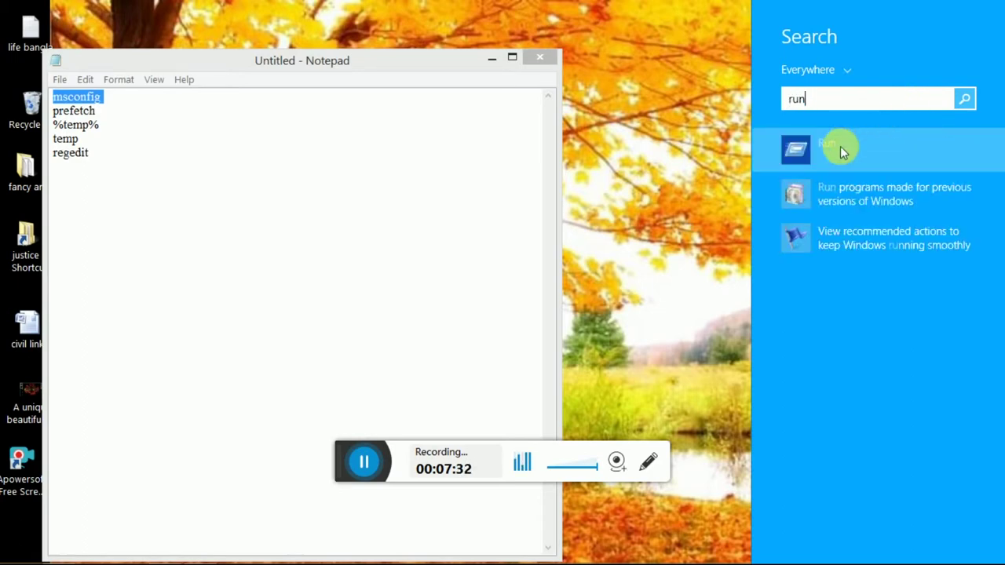
{"action": "left_click", "coordinate": [839, 147]}
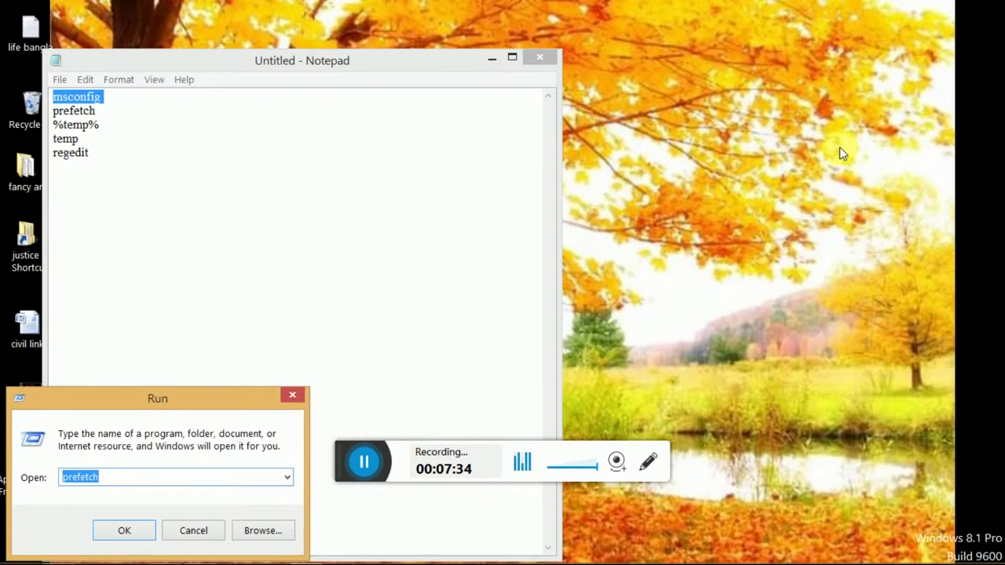
Replace the prefetch entry in the Run dialog with temp and open the Windows Temp folder.
{"action": "left_click", "coordinate": [127, 483]}
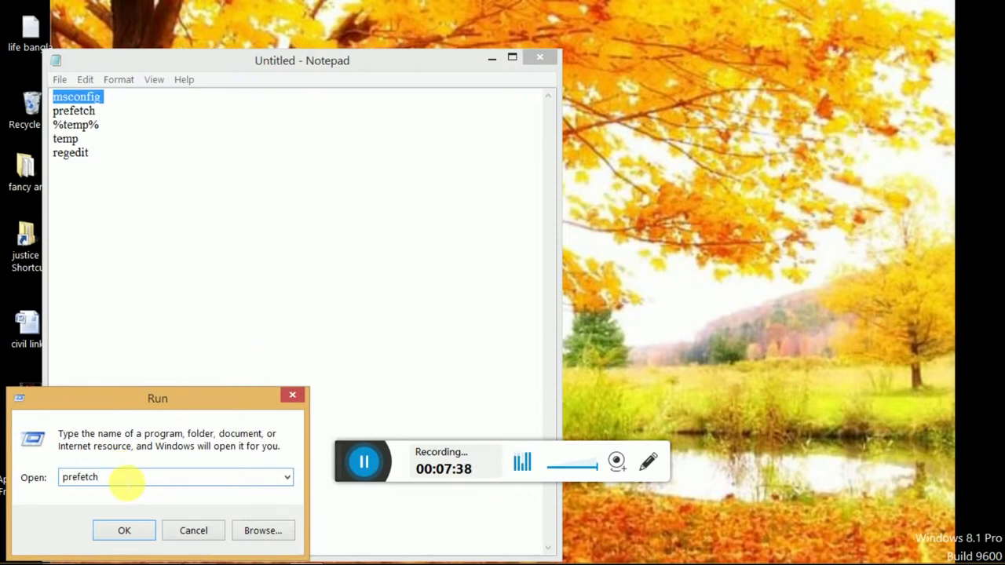
{"action": "key", "text": "BackSpace"}
{"action": "key", "text": "BackSpace"}
{"action": "key", "text": "BackSpace"}
{"action": "key", "text": "BackSpace"}
{"action": "key", "text": "BackSpace"}
{"action": "key", "text": "BackSpace"}
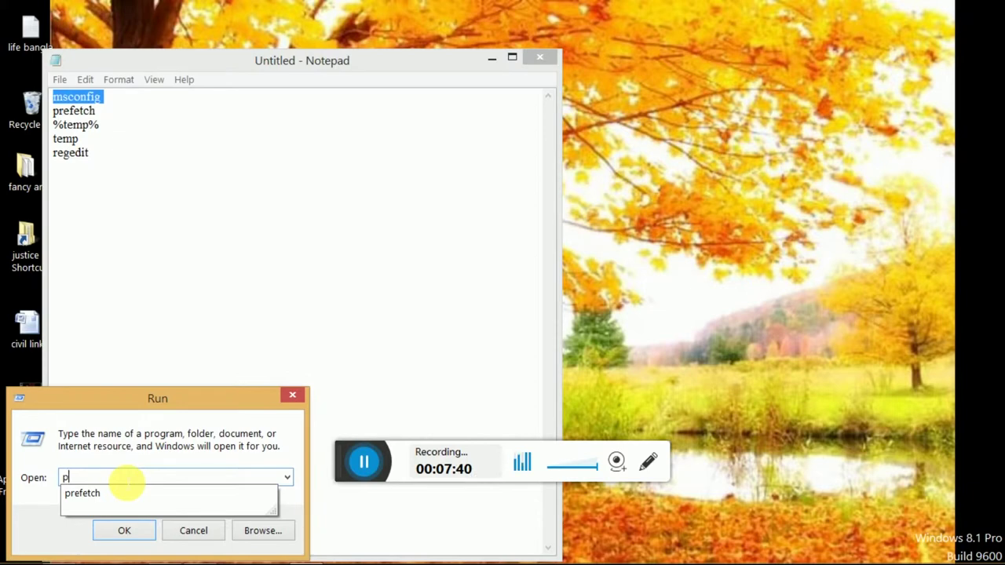
{"action": "key", "text": "BackSpace"}
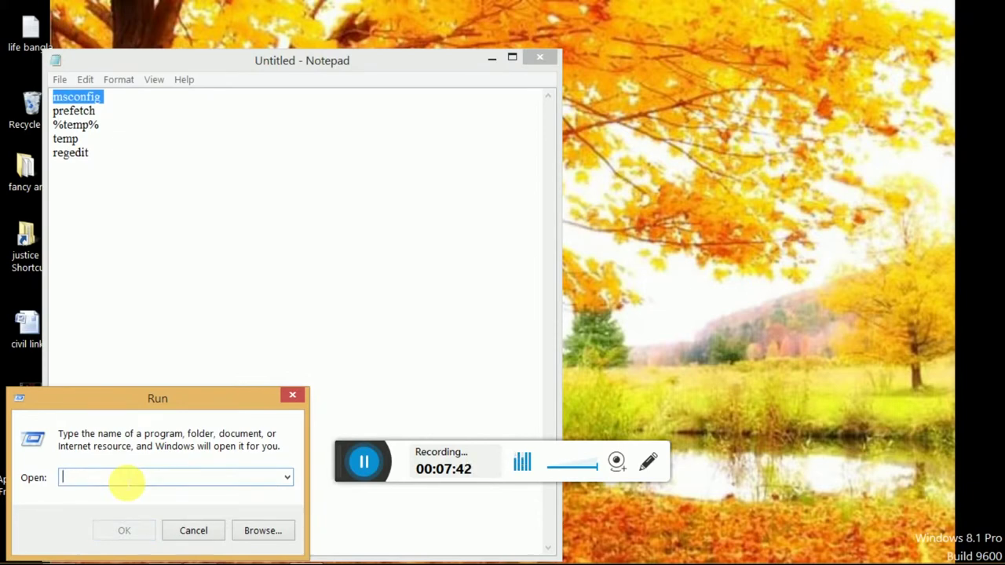
{"action": "type", "text": "tem"}
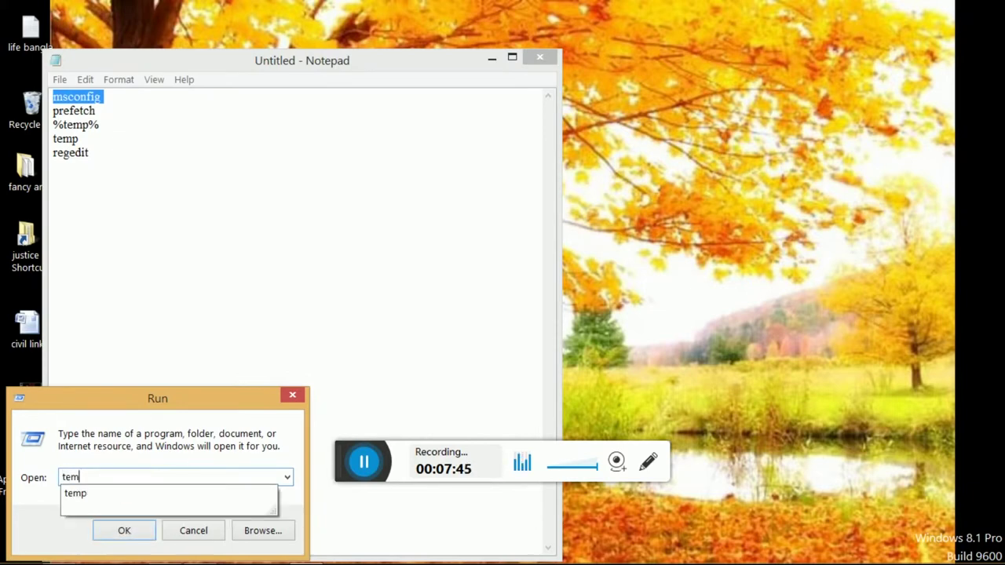
{"action": "left_click", "coordinate": [124, 492]}
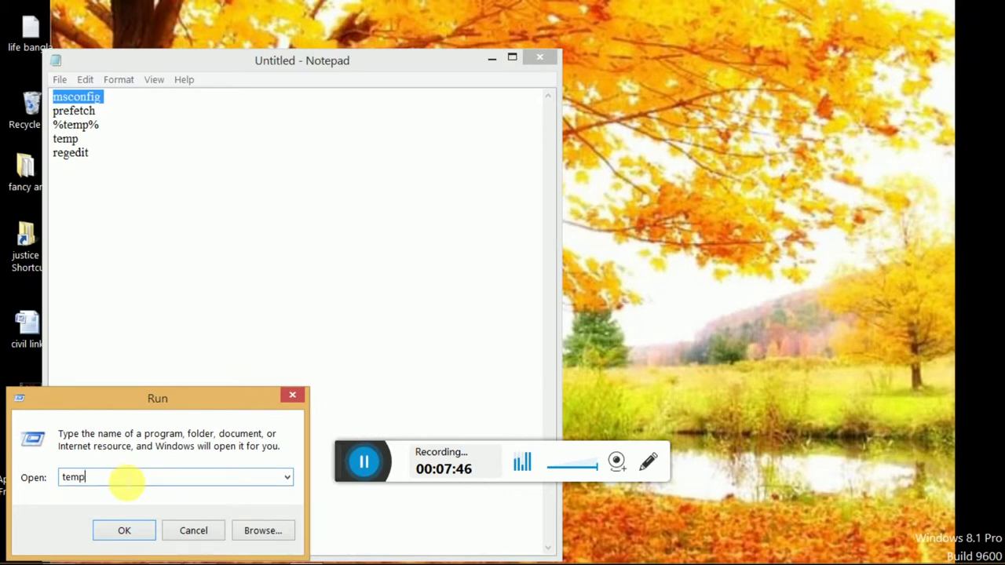
{"action": "left_click", "coordinate": [138, 531]}
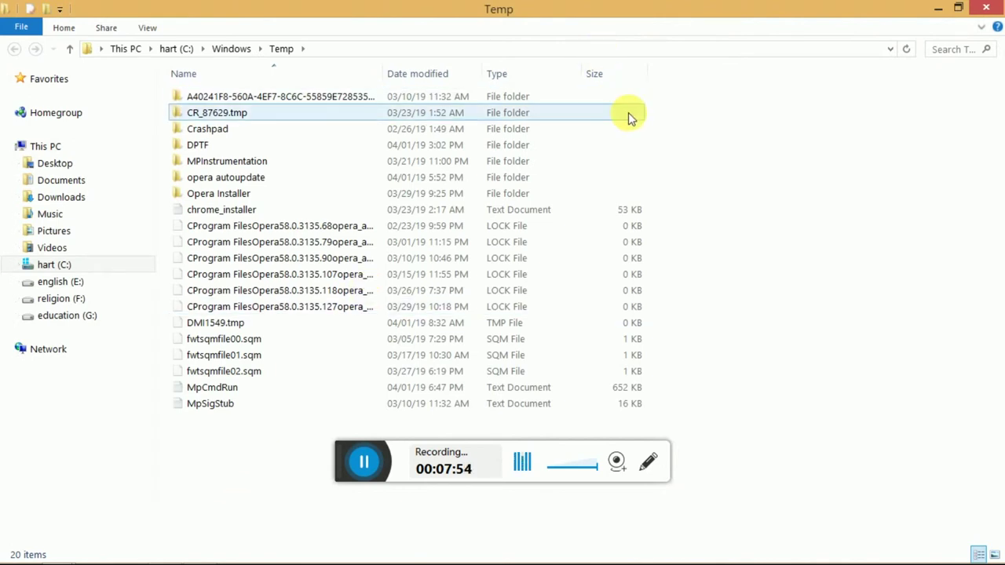
Delete everything in the Windows Temp folder, granting administrator permission for all current items and skipping the in-use DPTF folder, and close the folder.
{"action": "key", "text": "ctrl+a"}
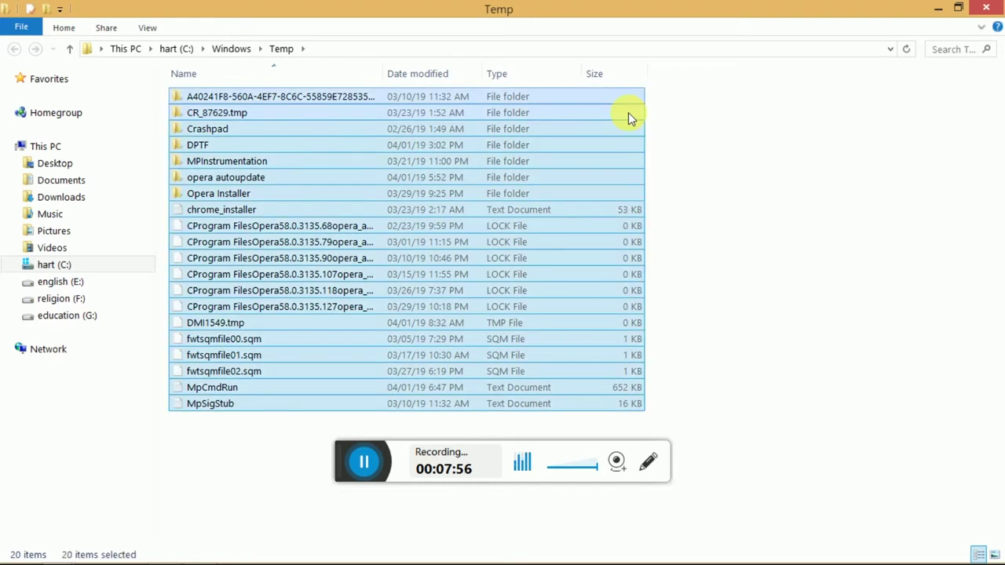
{"action": "right_click", "coordinate": [492, 161]}
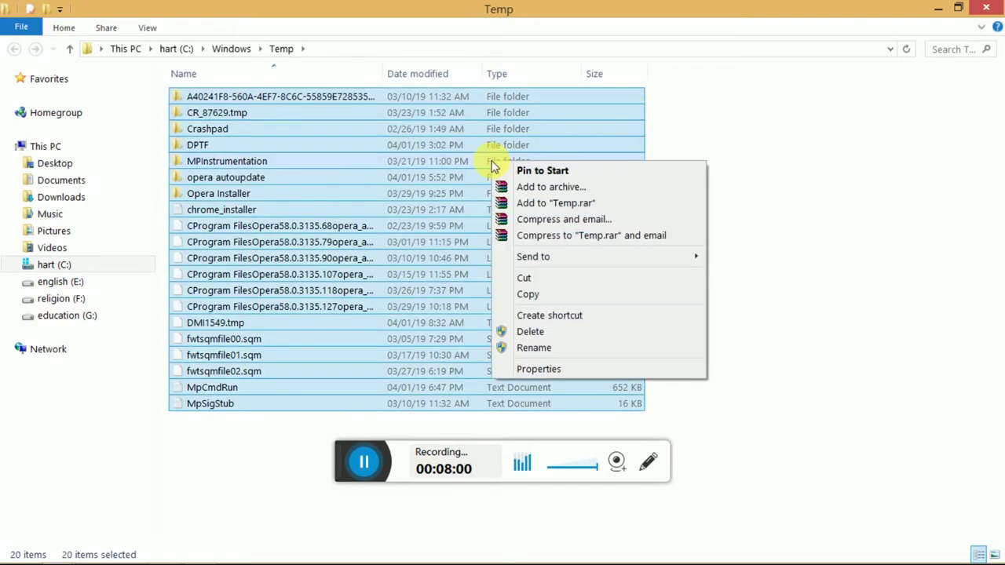
{"action": "left_click", "coordinate": [548, 332]}
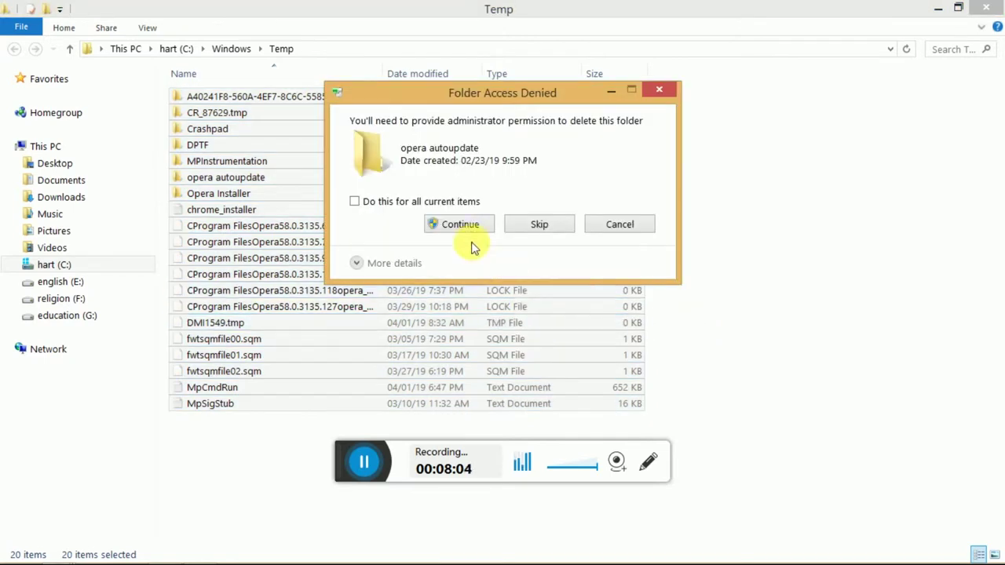
{"action": "left_click", "coordinate": [425, 203]}
{"action": "left_click", "coordinate": [460, 225]}
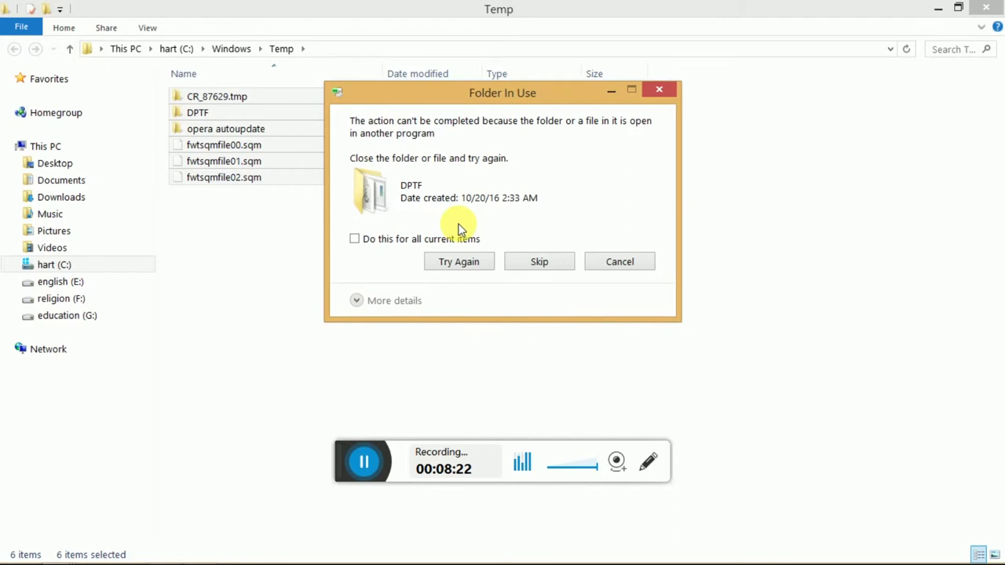
{"action": "left_click", "coordinate": [539, 262]}
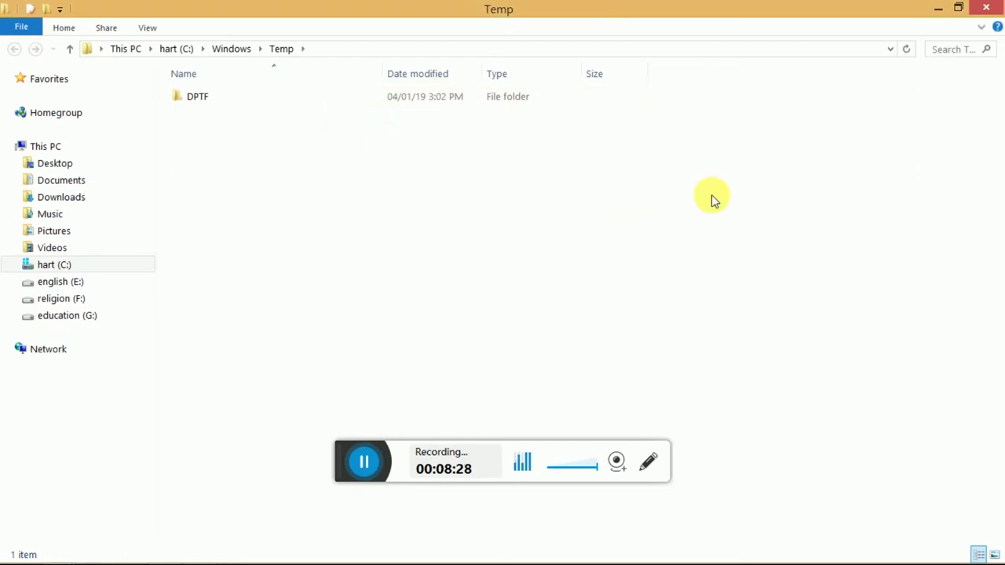
{"action": "left_click", "coordinate": [982, 9]}
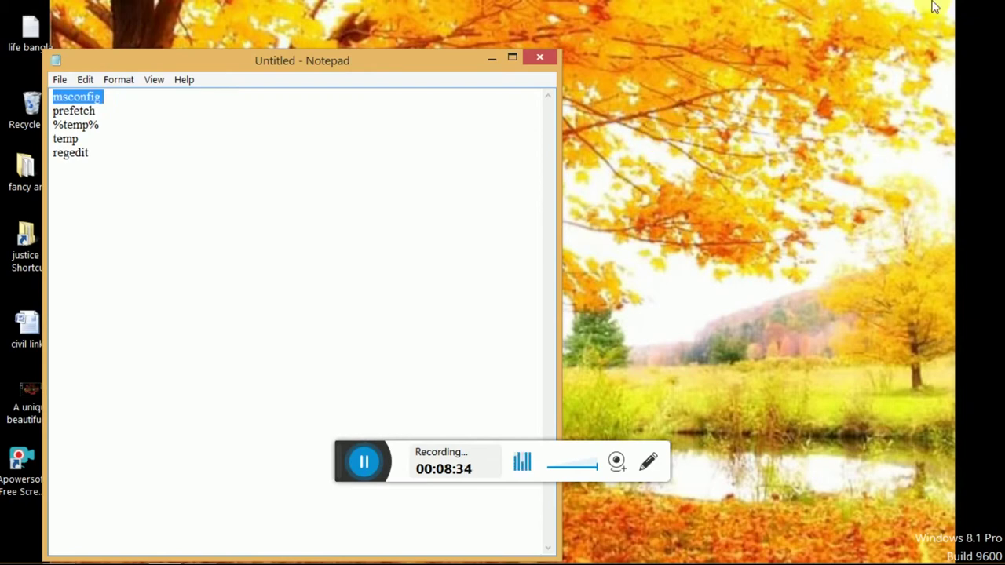
Search Windows for "run" and open the Run dialog.
{"action": "mouse_move", "coordinate": [1001, 116]}
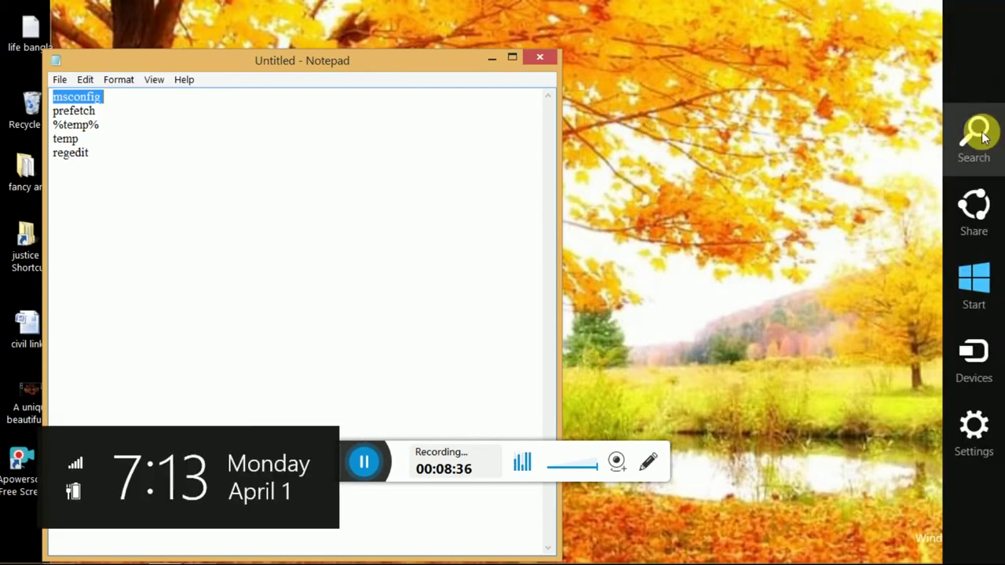
{"action": "left_click", "coordinate": [976, 134]}
{"action": "left_click", "coordinate": [865, 99]}
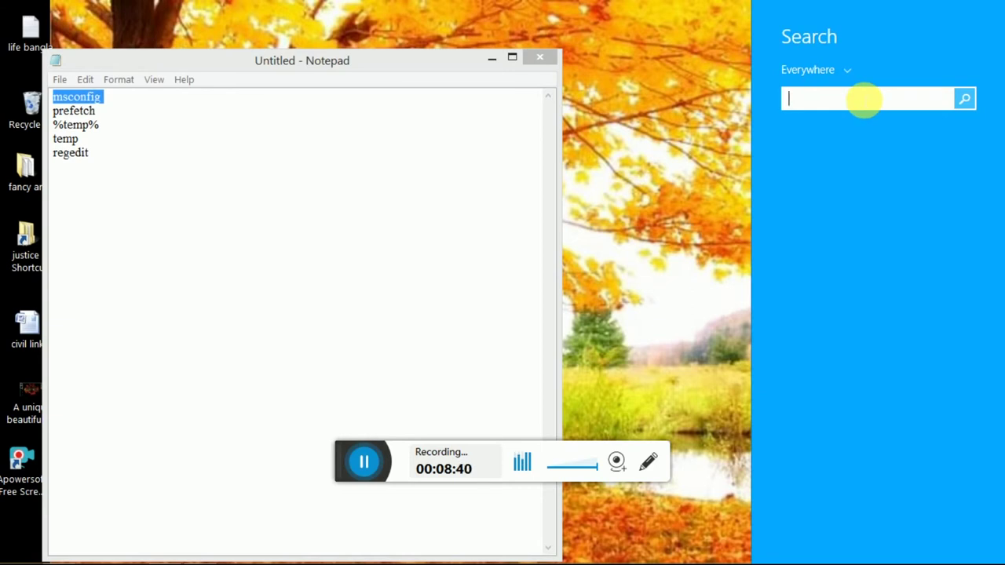
{"action": "type", "text": "run"}
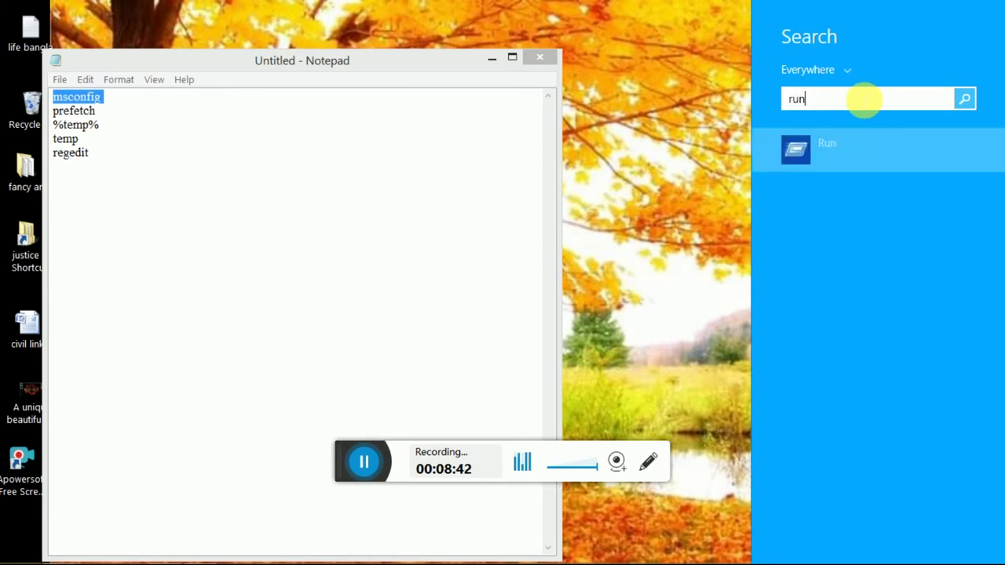
{"action": "left_click", "coordinate": [837, 153]}
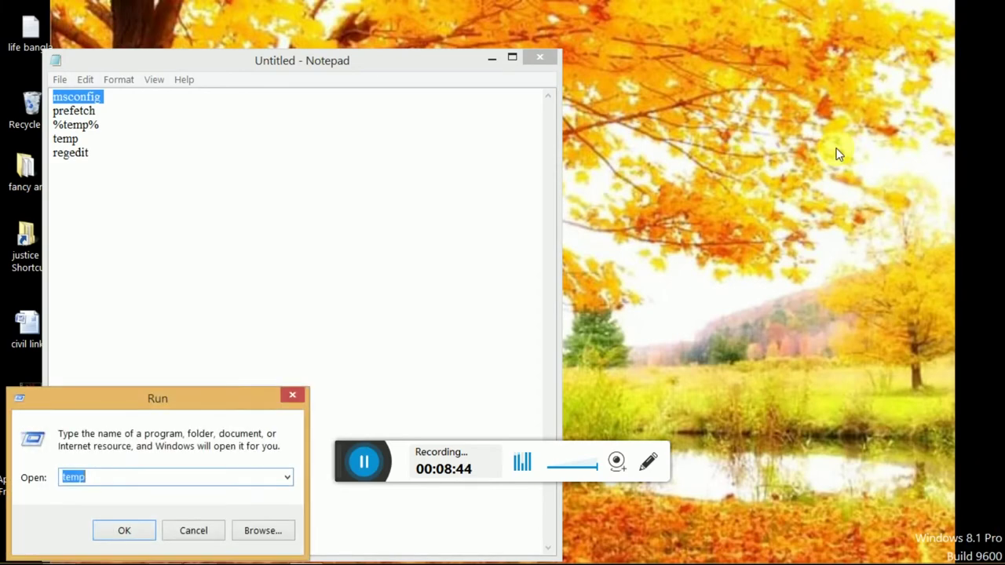
Replace the temp entry in the Run dialog with %temp% and open the user's local Temp folder.
{"action": "left_click", "coordinate": [193, 482]}
{"action": "key", "text": "BackSpace"}
{"action": "key", "text": "BackSpace"}
{"action": "key", "text": "BackSpace"}
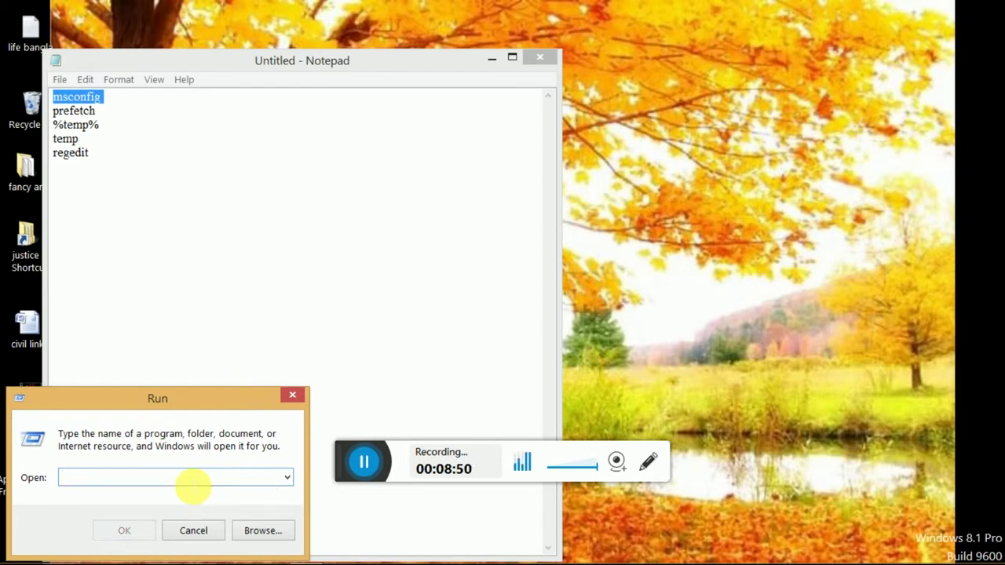
{"action": "type", "text": "%"}
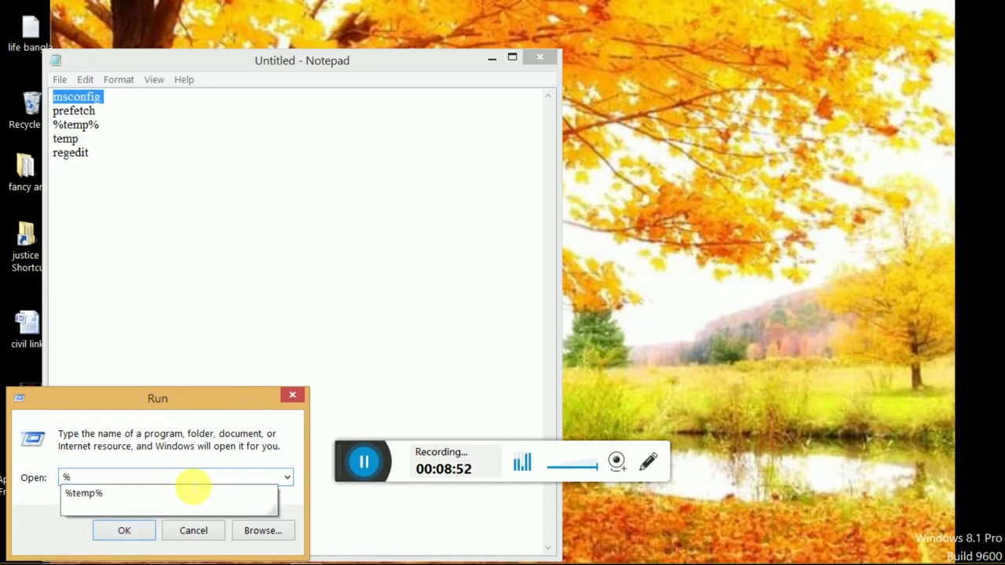
{"action": "left_click", "coordinate": [146, 493]}
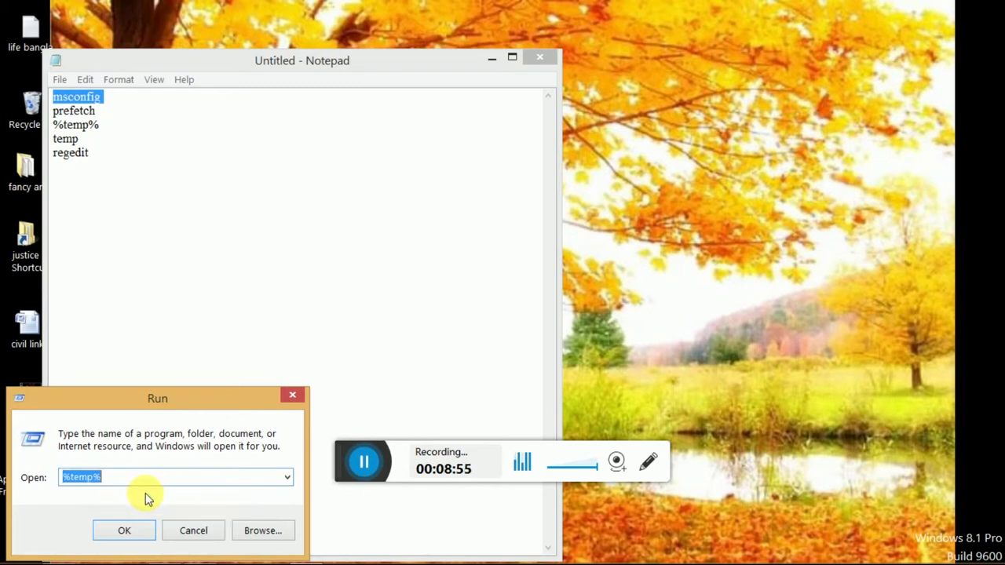
{"action": "left_click", "coordinate": [139, 532]}
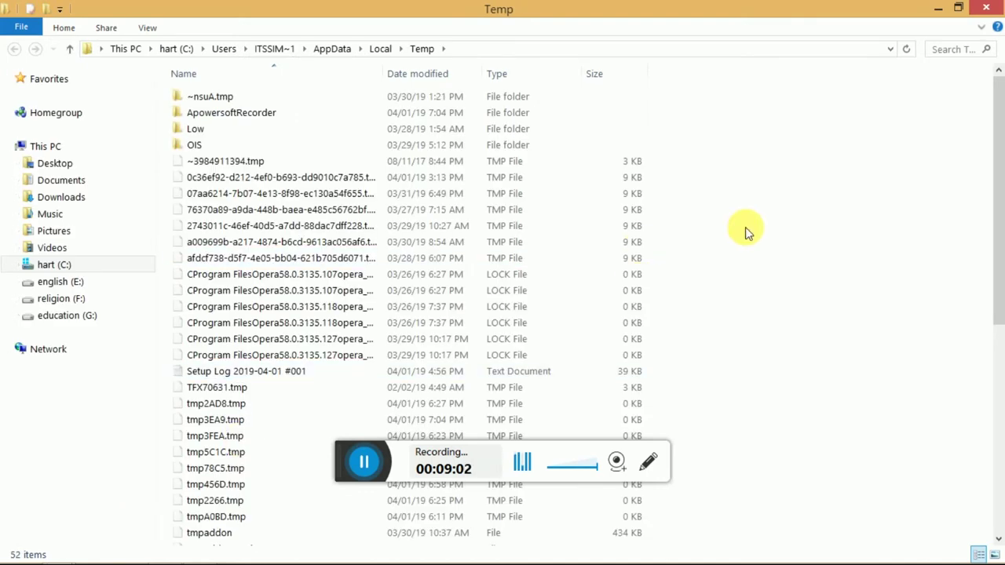
Delete everything in the local Temp folder, retrying and then skipping the in-use ApowersoftRecorder folder, and close the folder.
{"action": "key", "text": "ctrl+a"}
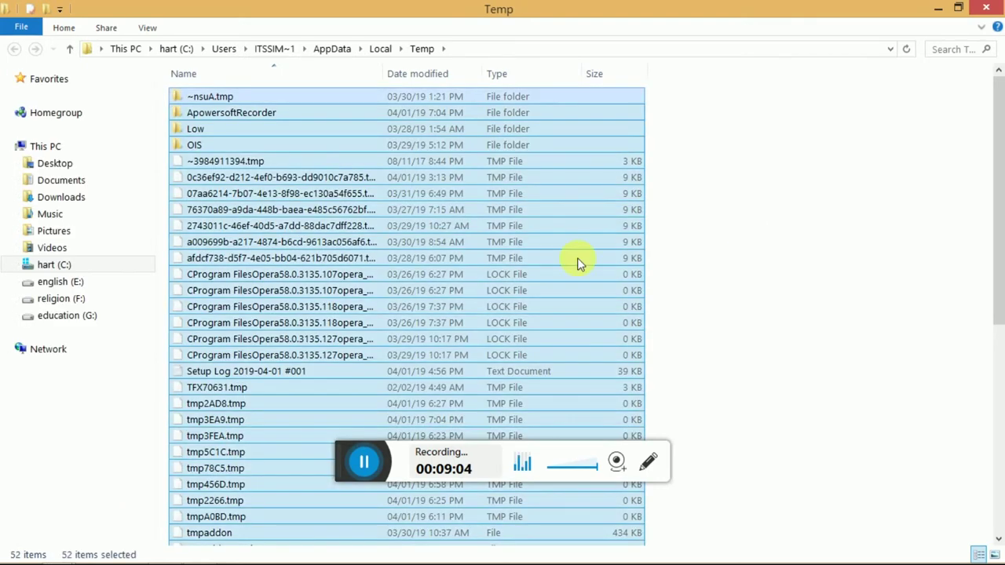
{"action": "right_click", "coordinate": [481, 262]}
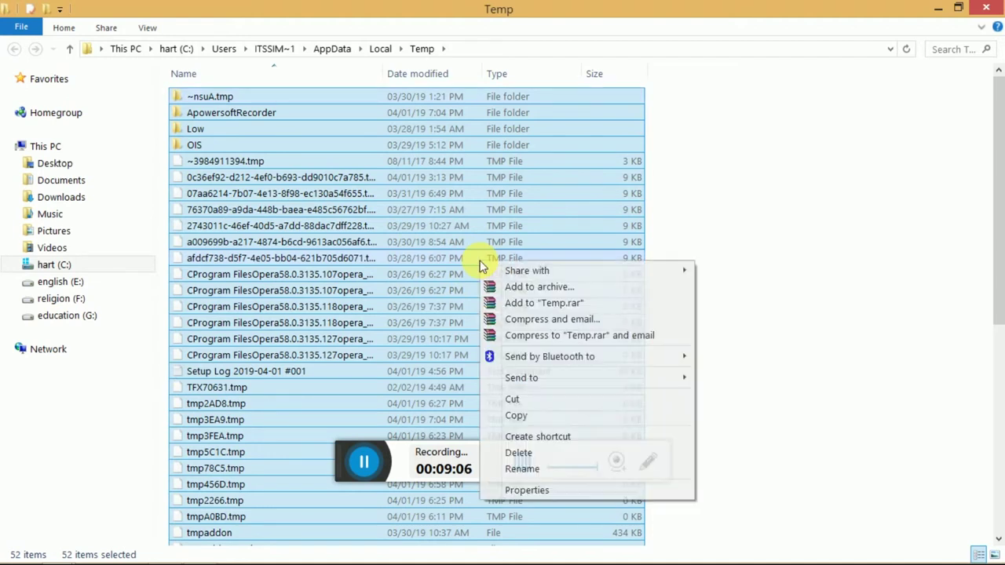
{"action": "left_click", "coordinate": [534, 450]}
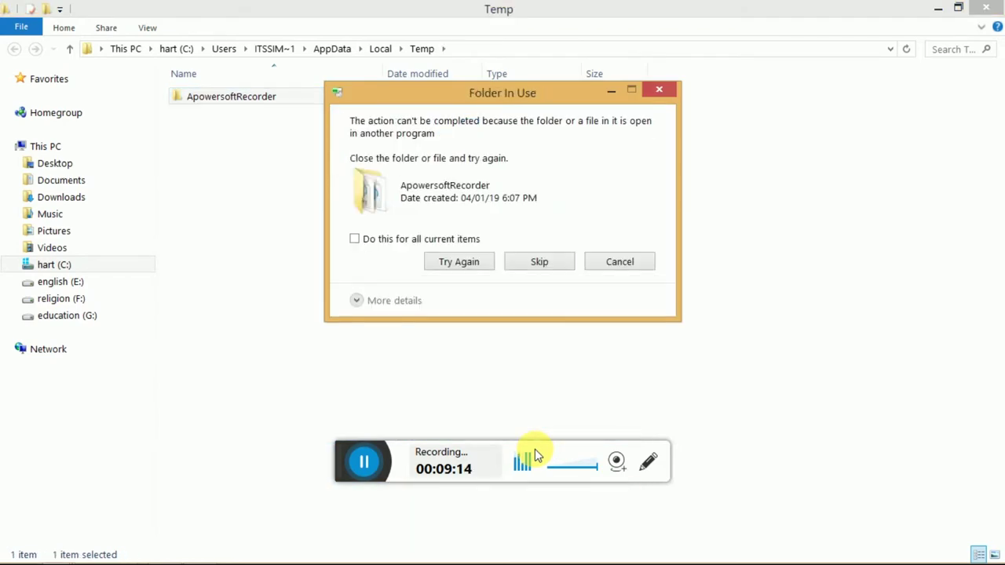
{"action": "left_click", "coordinate": [444, 264]}
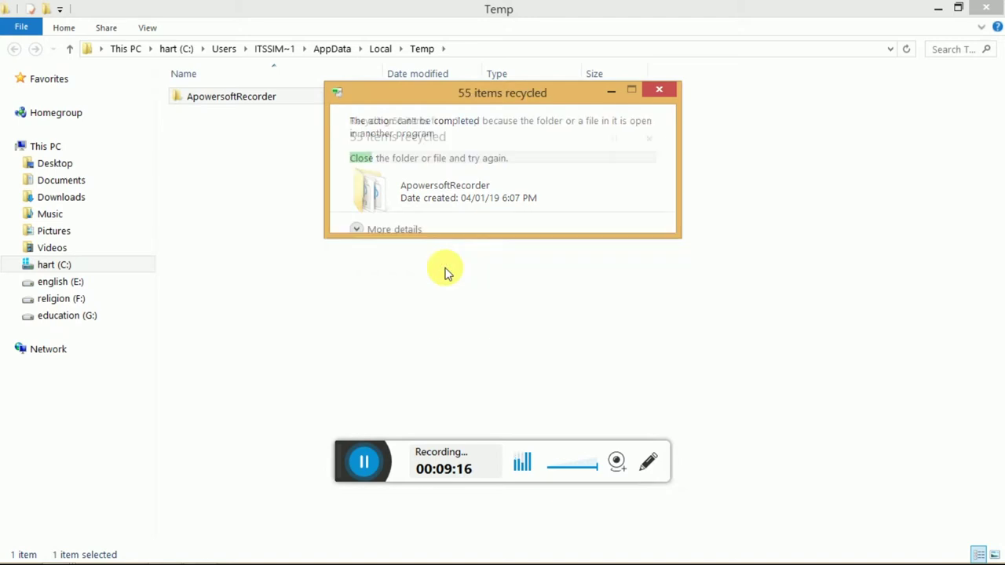
{"action": "left_click", "coordinate": [445, 269]}
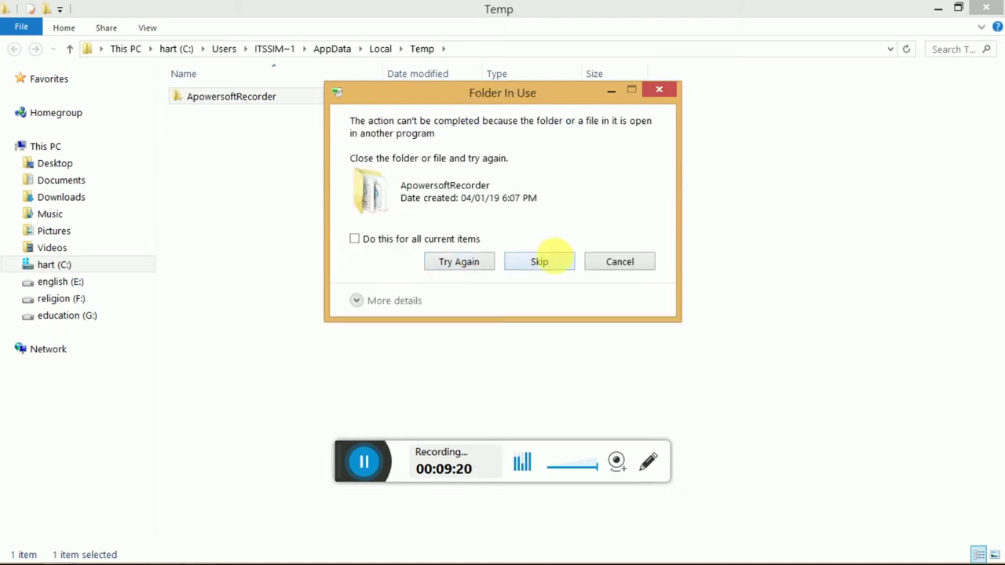
{"action": "left_click", "coordinate": [553, 262]}
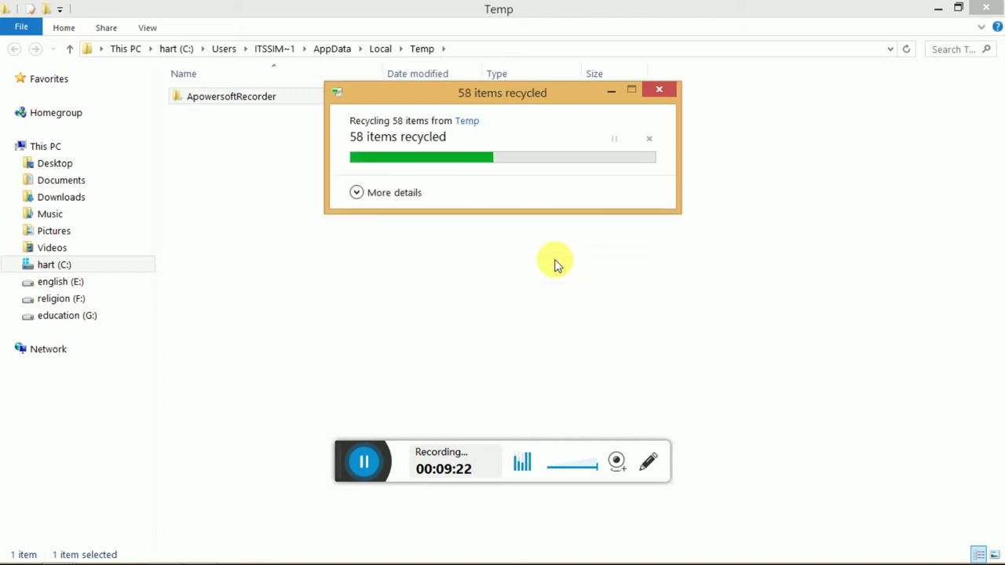
{"action": "left_click", "coordinate": [976, 11]}
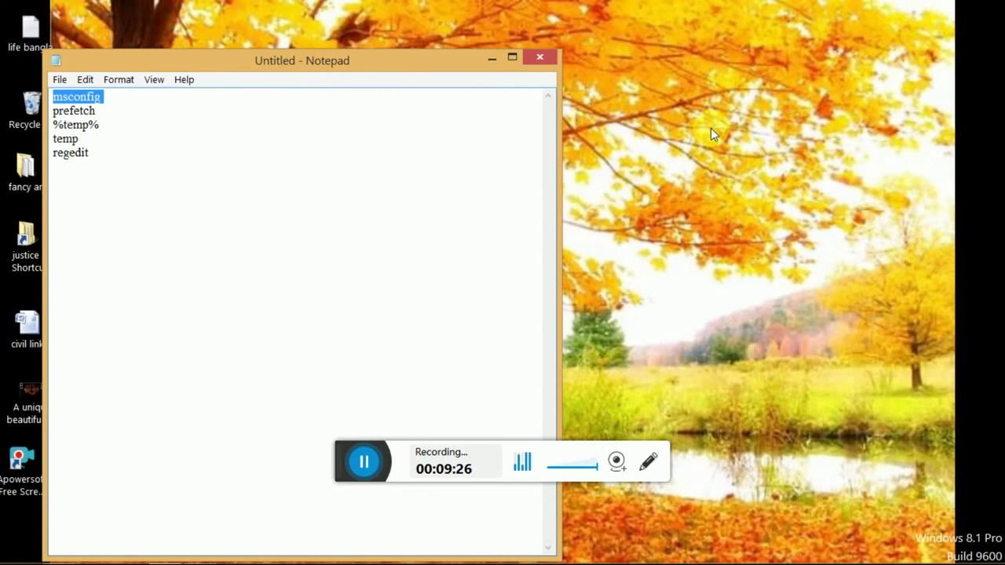
Bring up the Windows search again, look for "run" and launch the Run dialog.
{"action": "left_click", "coordinate": [675, 102]}
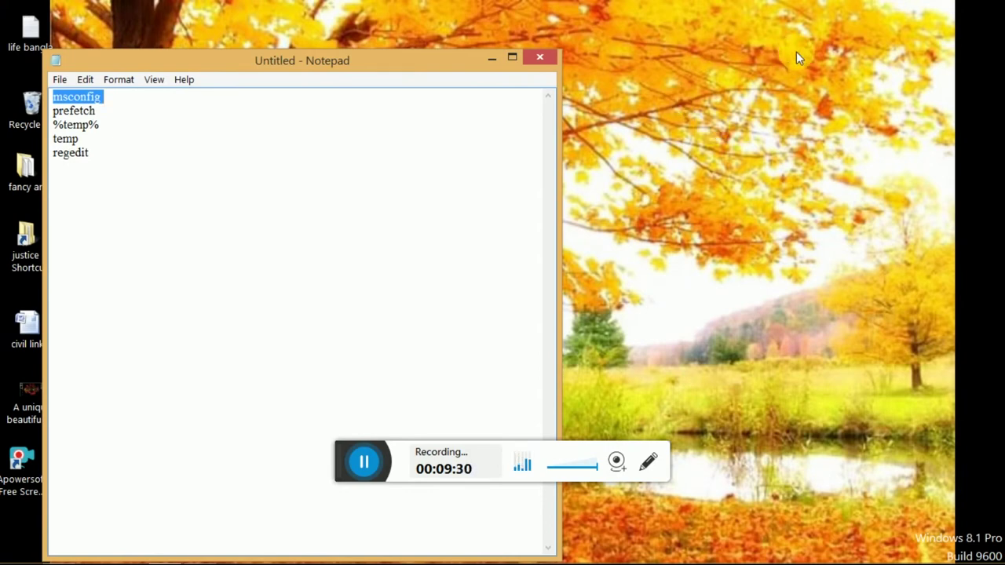
{"action": "left_click", "coordinate": [994, 117]}
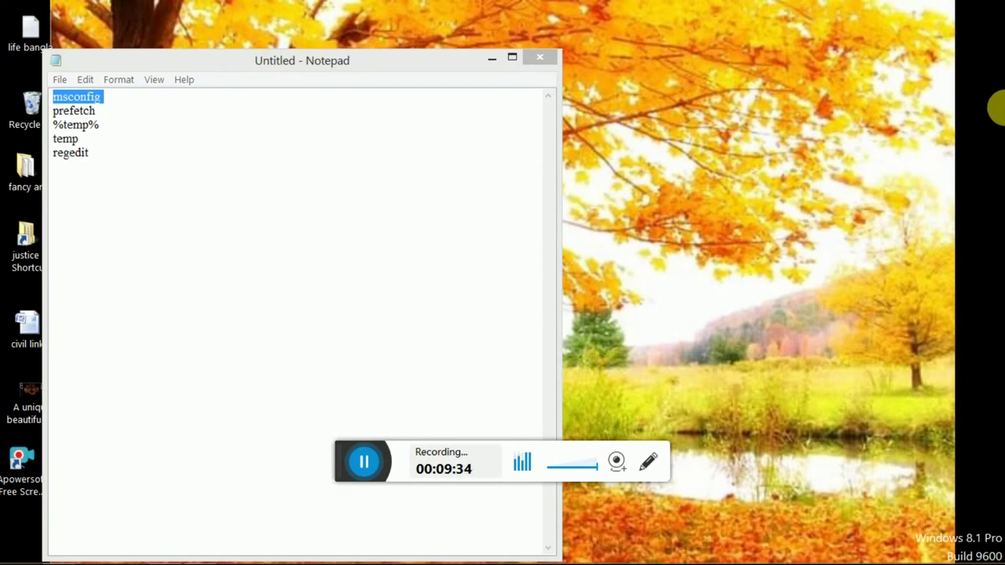
{"action": "mouse_move", "coordinate": [997, 92]}
{"action": "left_click", "coordinate": [995, 119]}
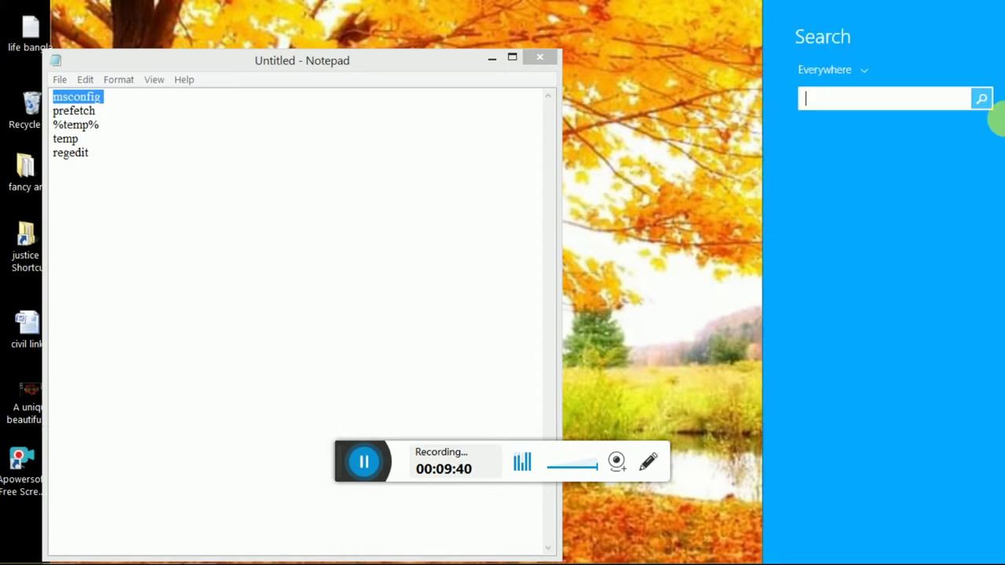
{"action": "type", "text": "run"}
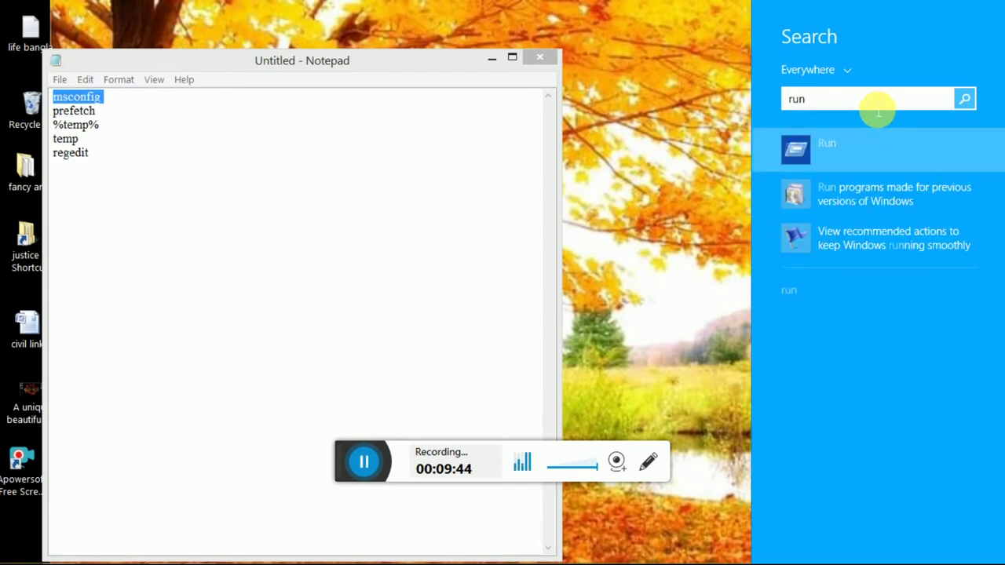
{"action": "left_click", "coordinate": [848, 145]}
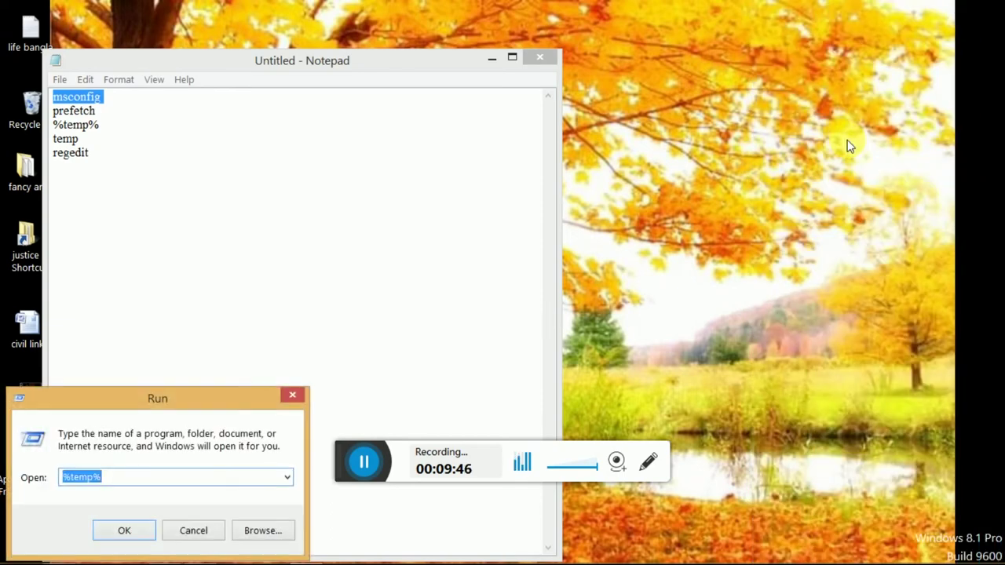
Replace the %temp% entry in the Run dialog with regedit and open the Registry Editor.
{"action": "left_click", "coordinate": [179, 485]}
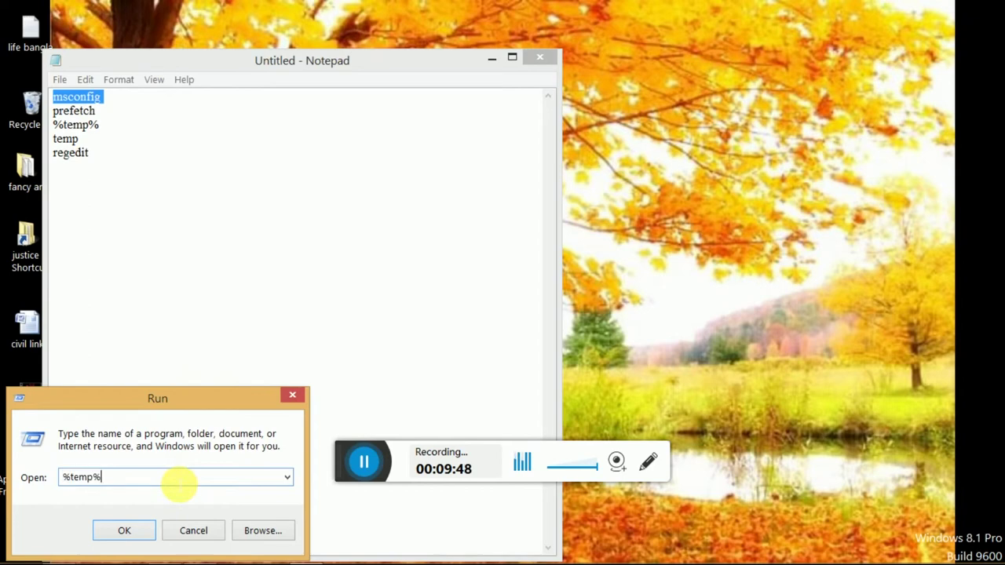
{"action": "key", "text": "BackSpace"}
{"action": "key", "text": "BackSpace"}
{"action": "key", "text": "BackSpace"}
{"action": "key", "text": "BackSpace"}
{"action": "key", "text": "BackSpace"}
{"action": "key", "text": "BackSpace"}
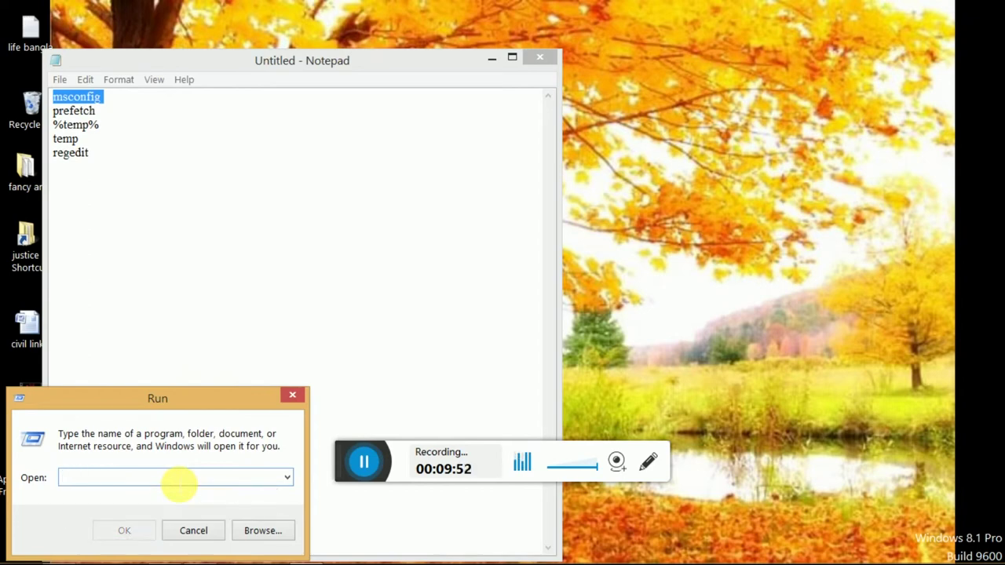
{"action": "type", "text": "re"}
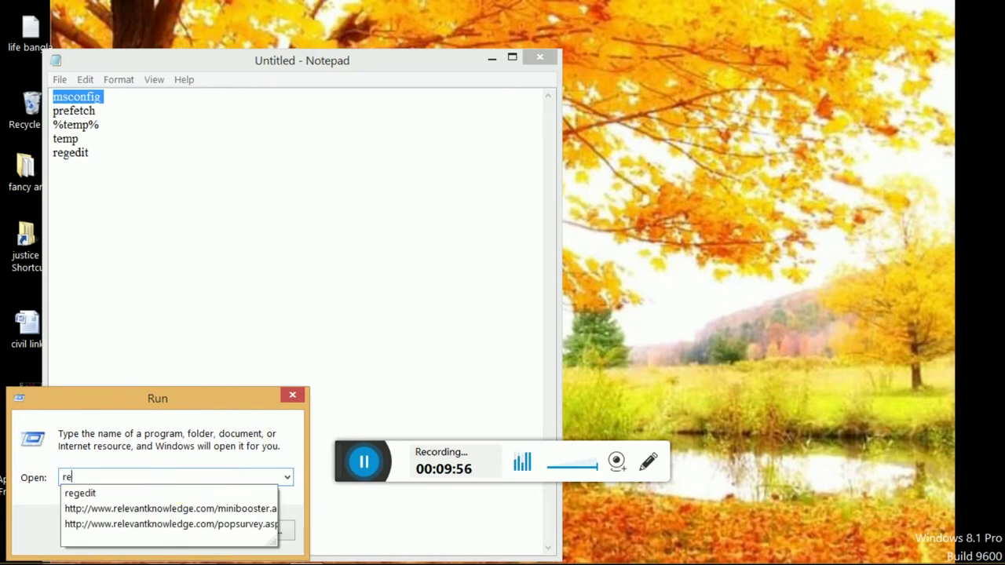
{"action": "type", "text": "ge"}
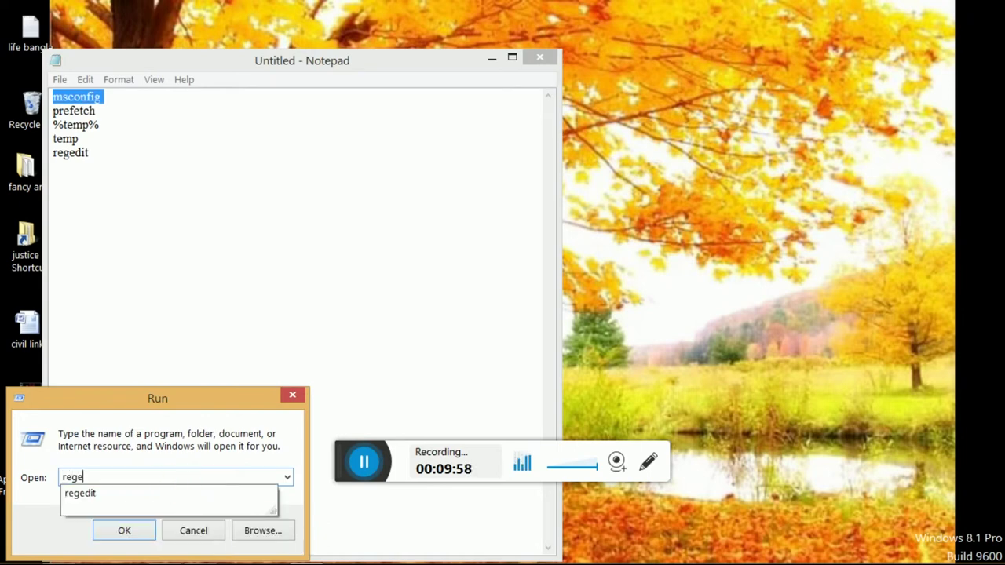
{"action": "type", "text": "dit"}
{"action": "left_click", "coordinate": [130, 533]}
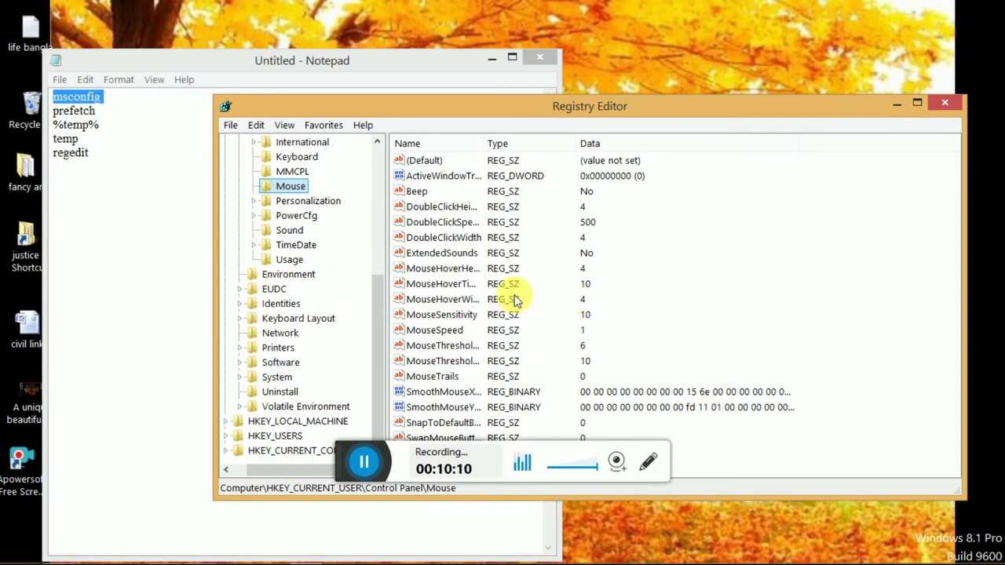
Set the MouseHoverHeight value under HKEY_CURRENT_USER\Control Panel\Mouse to 10.
{"action": "double_click", "coordinate": [451, 271]}
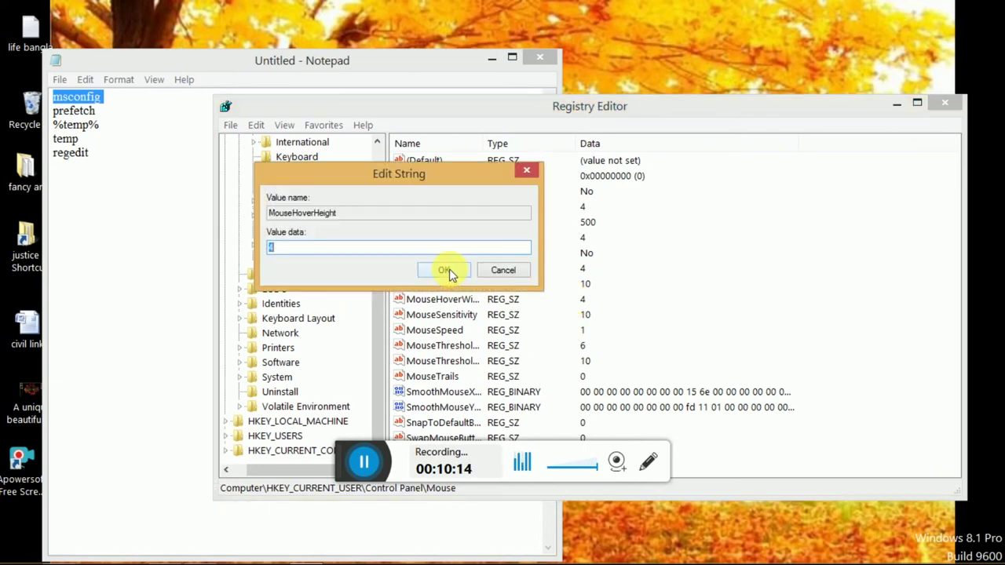
{"action": "left_click", "coordinate": [301, 255]}
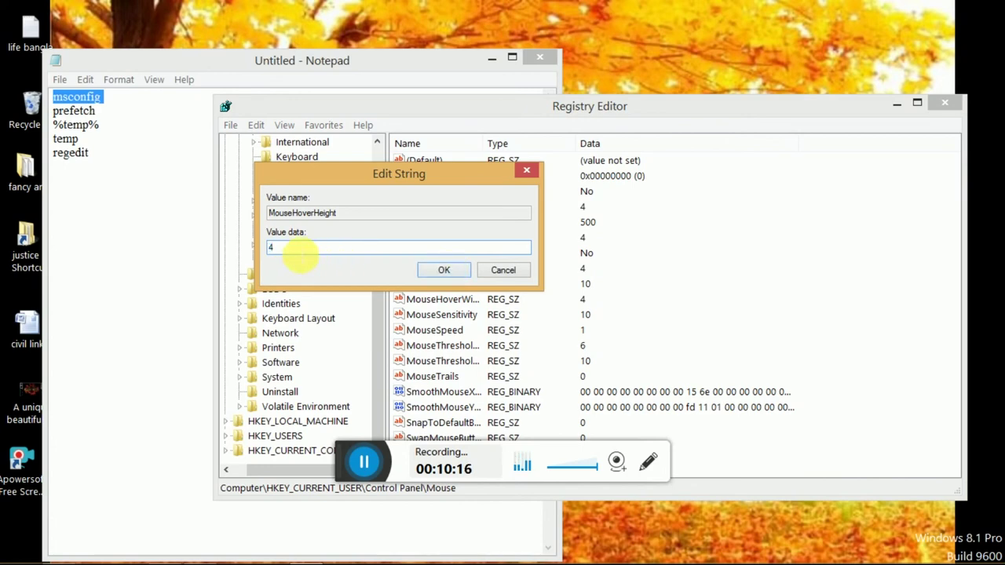
{"action": "type", "text": "10"}
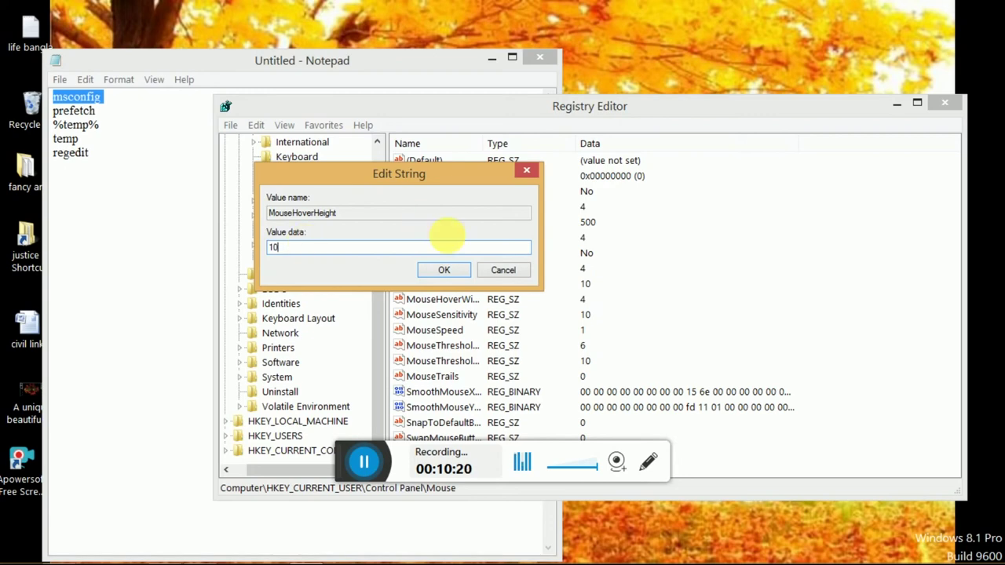
{"action": "left_click", "coordinate": [454, 270]}
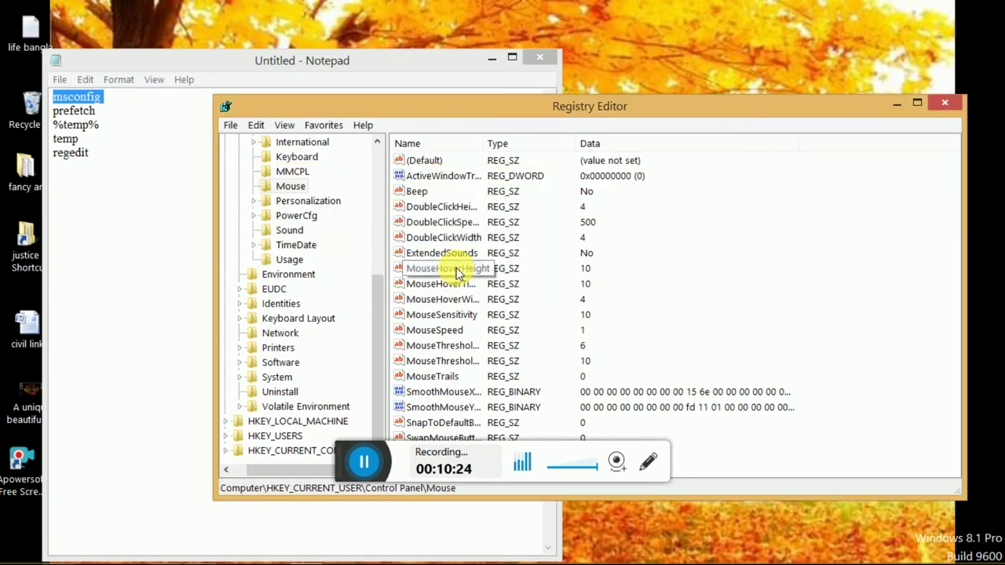
Close the Registry Editor and move the Notepad window with the command list clear of the desktop icons.
{"action": "left_click", "coordinate": [946, 106]}
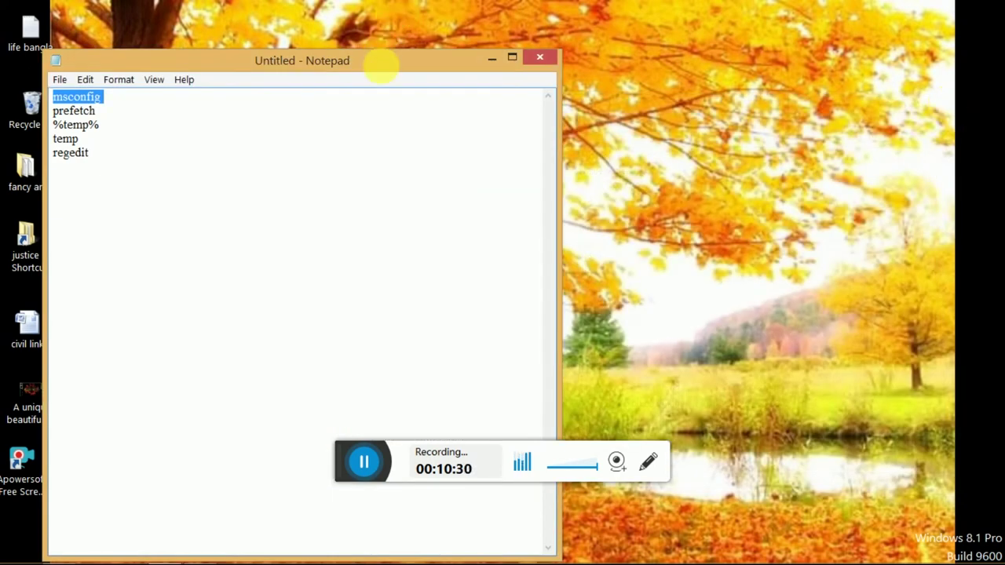
{"action": "left_click_drag", "start_coordinate": [381, 66], "coordinate": [595, 50]}
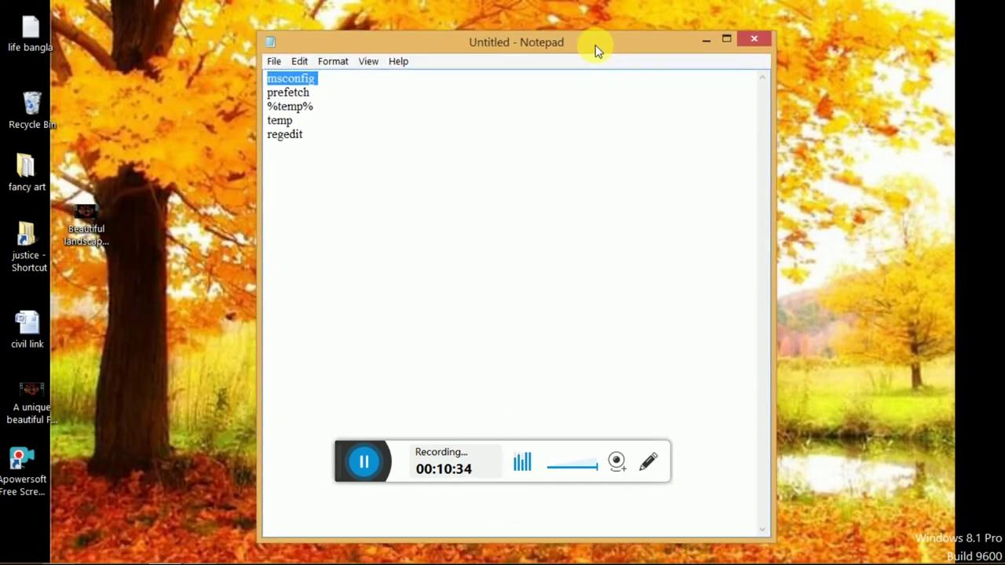